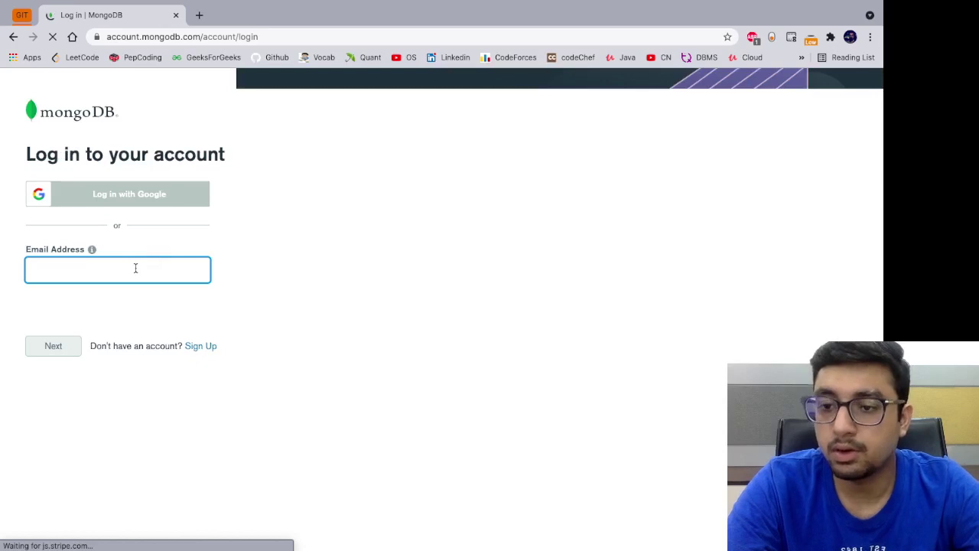
# Fill in the account's e-mail address on the MongoDB login page
pyautogui.click(136, 268)
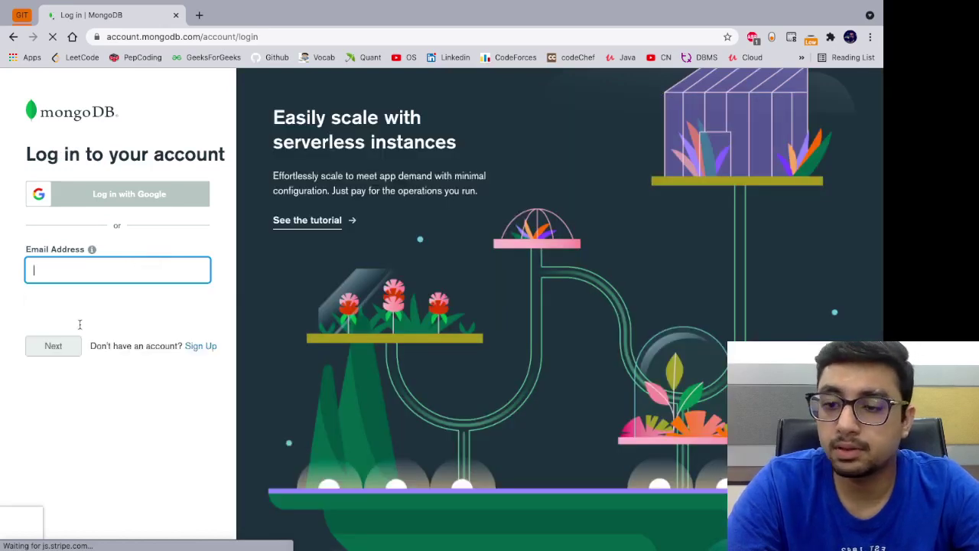
pyautogui.click(91, 270)
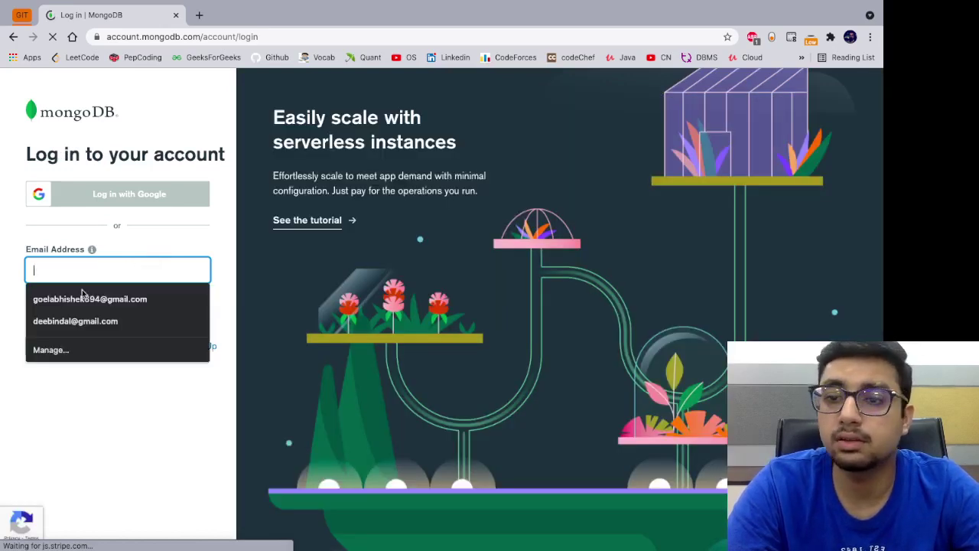
pyautogui.click(82, 299)
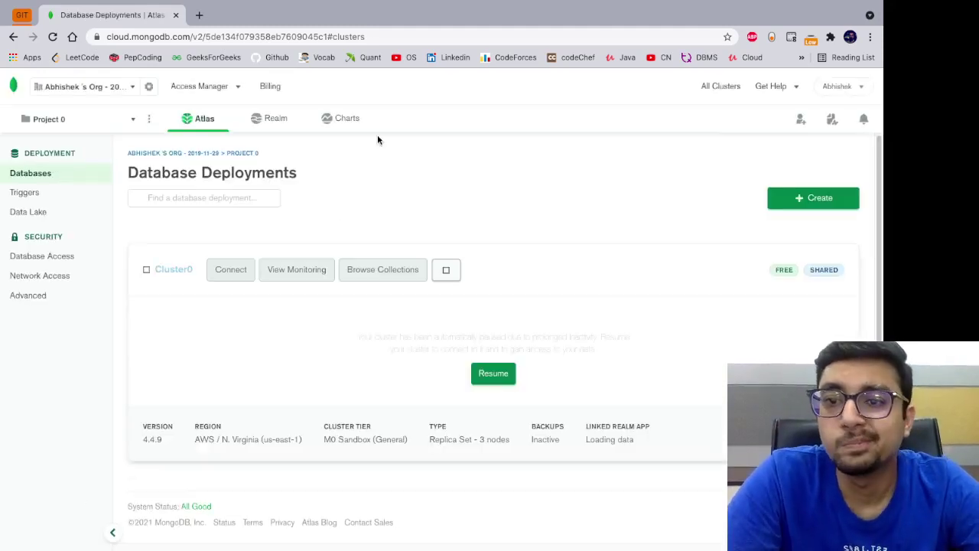
# Create a new project named foodApp_yt in the organization, keeping the default member permissions
pyautogui.click(149, 120)
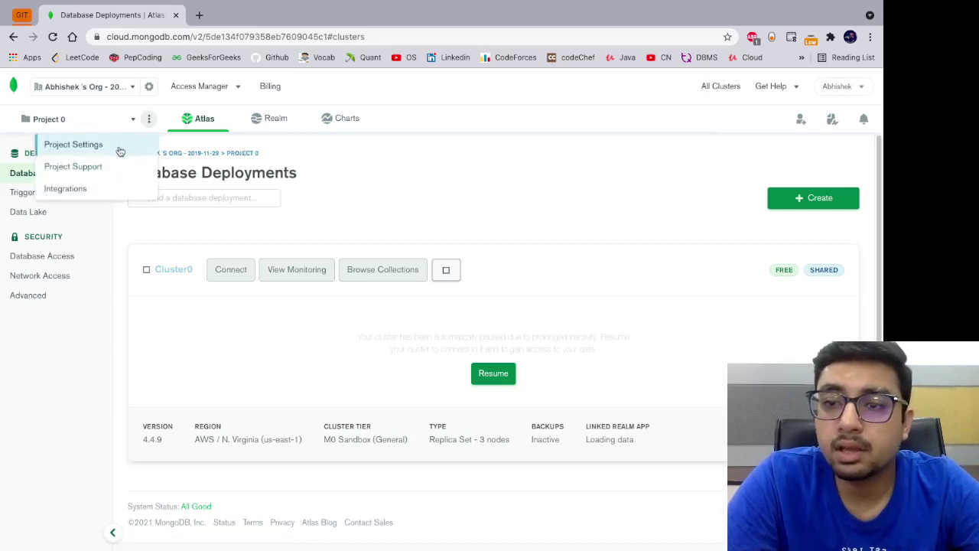
pyautogui.click(134, 121)
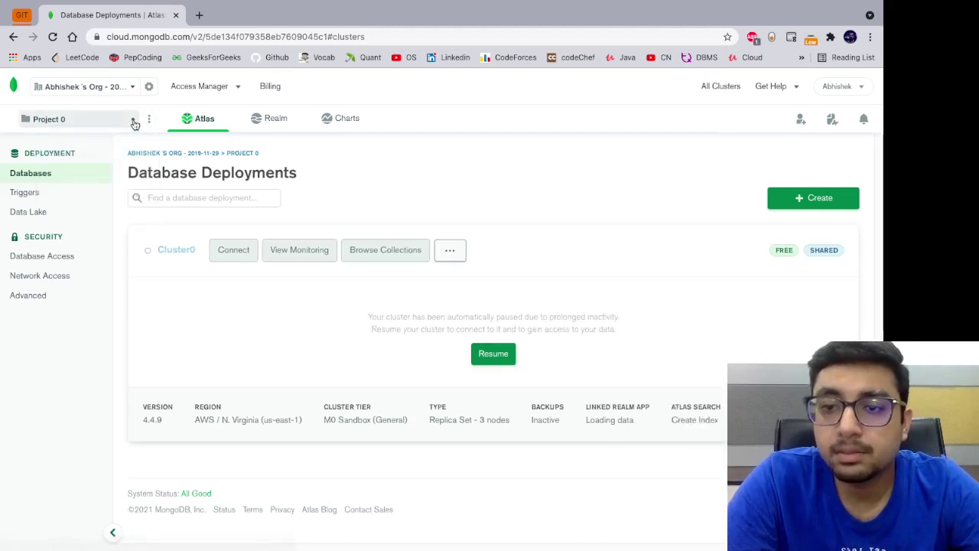
pyautogui.click(140, 299)
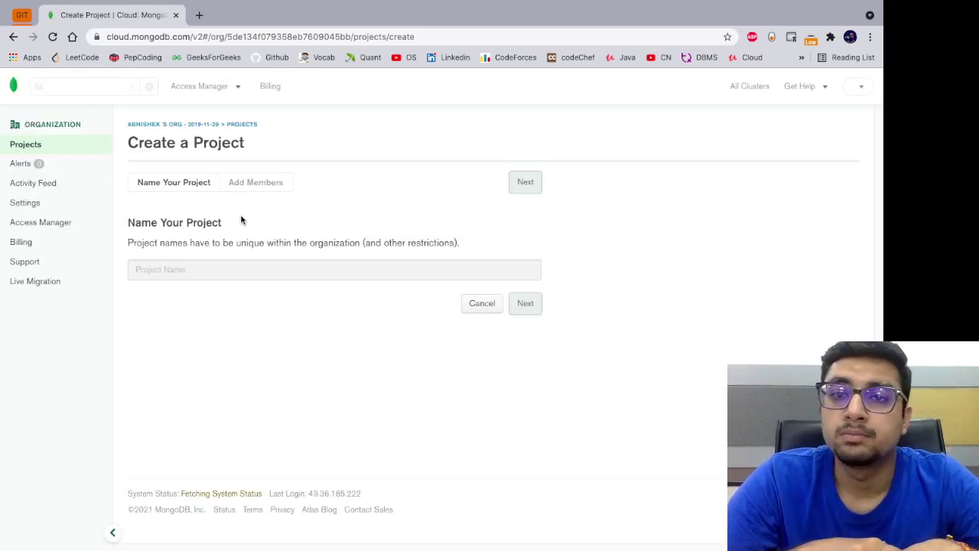
pyautogui.click(223, 271)
pyautogui.write('food')
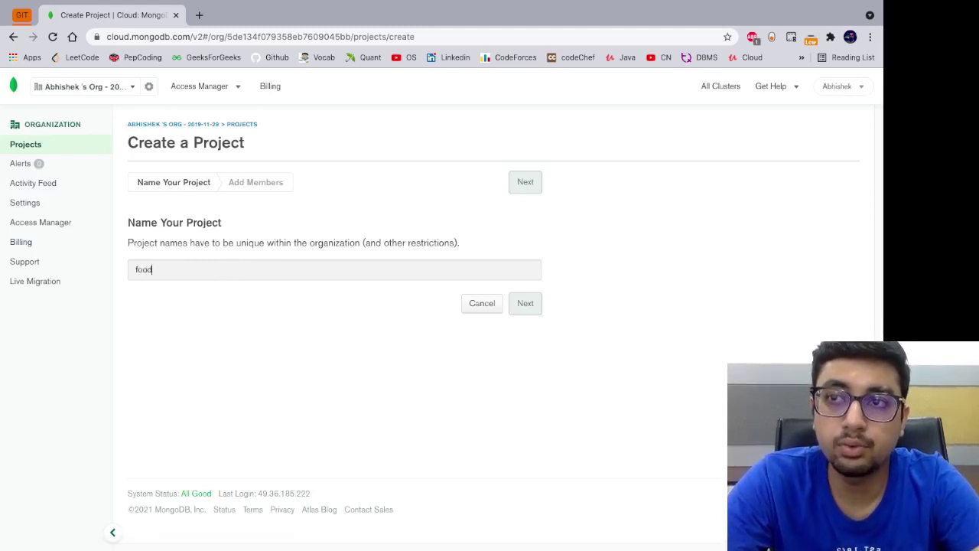
pyautogui.write('App_yt')
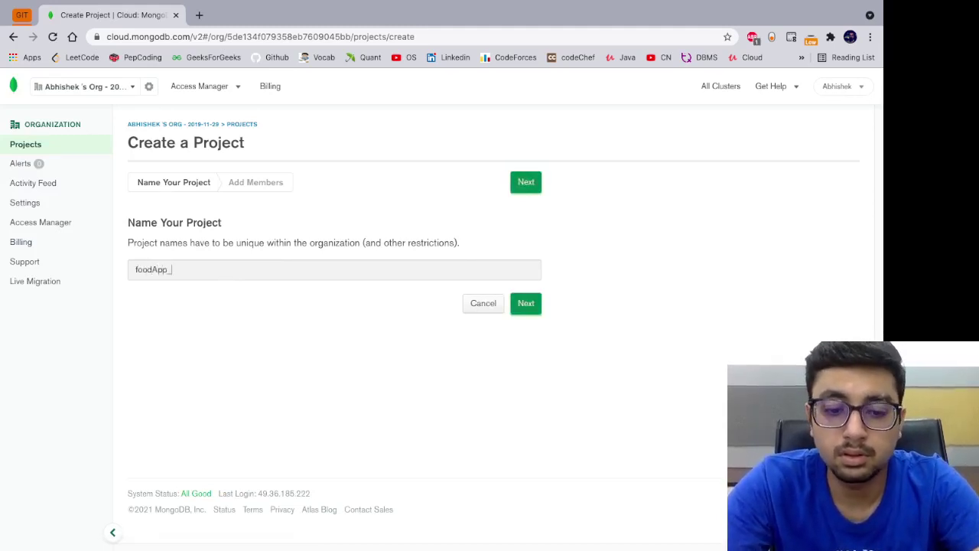
pyautogui.click(517, 306)
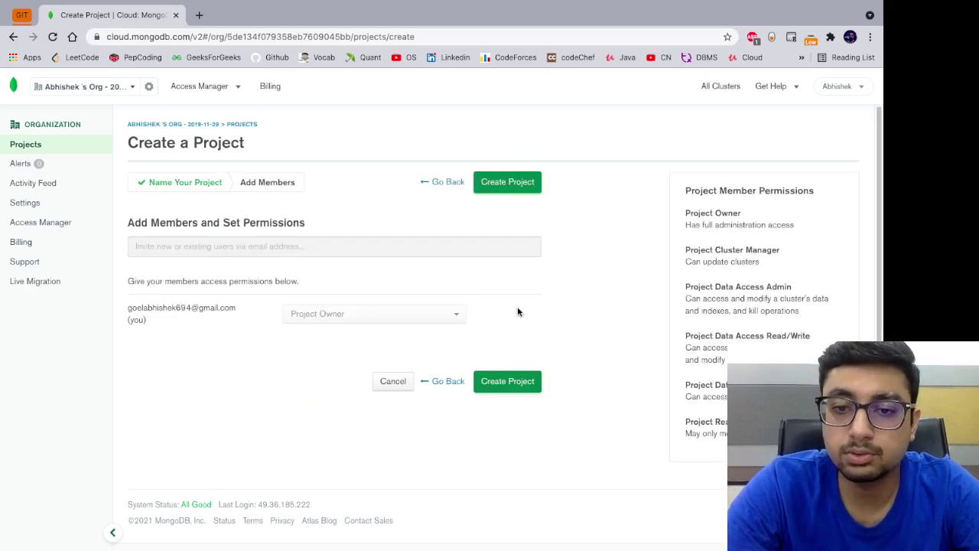
pyautogui.click(490, 383)
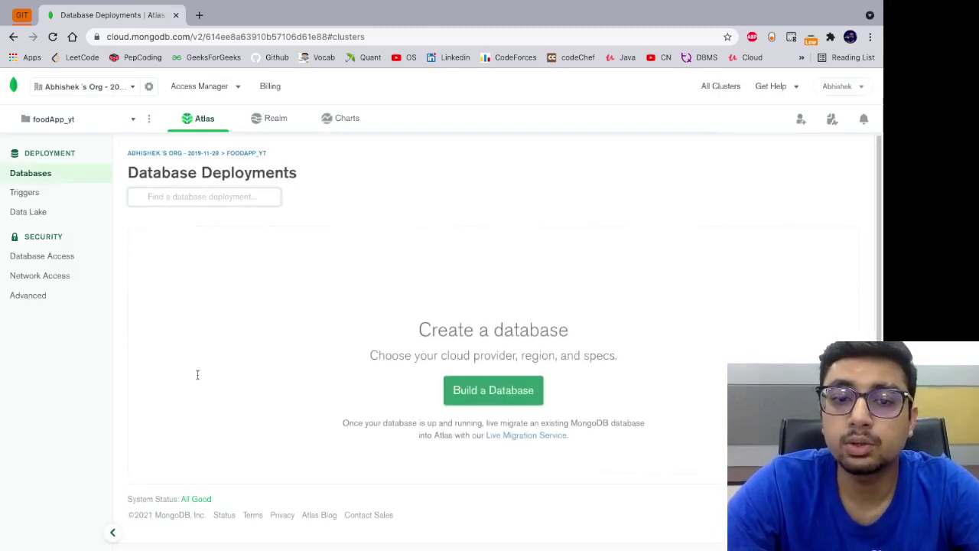
# Start building a database for the project with the Free & Hobby deployment option
pyautogui.click(491, 386)
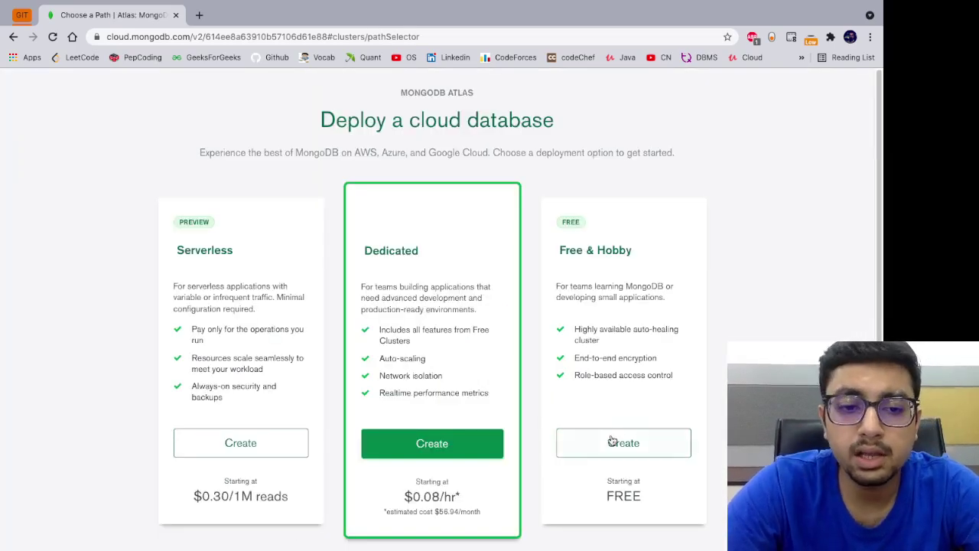
pyautogui.click(612, 441)
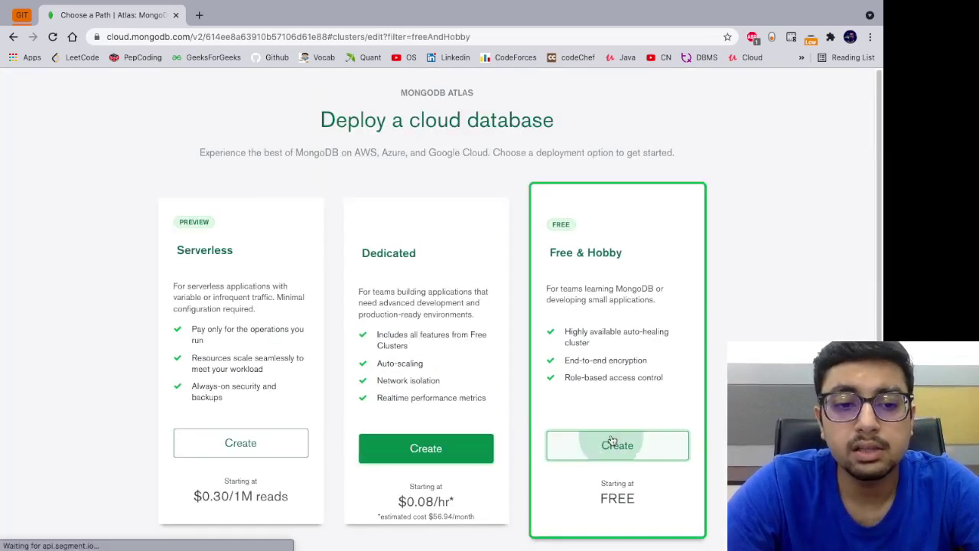
pyautogui.scroll(-1, 638, 431)
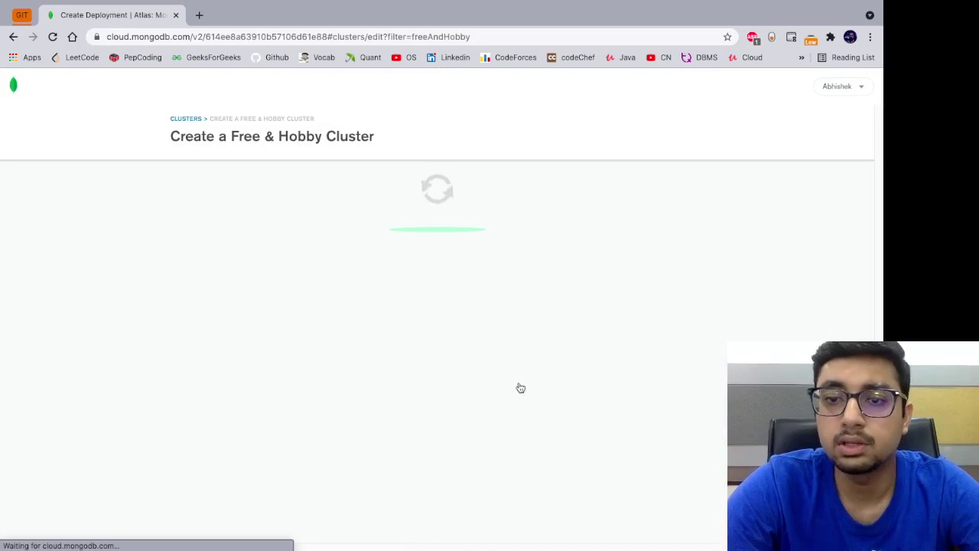
pyautogui.scroll(-2, 455, 323)
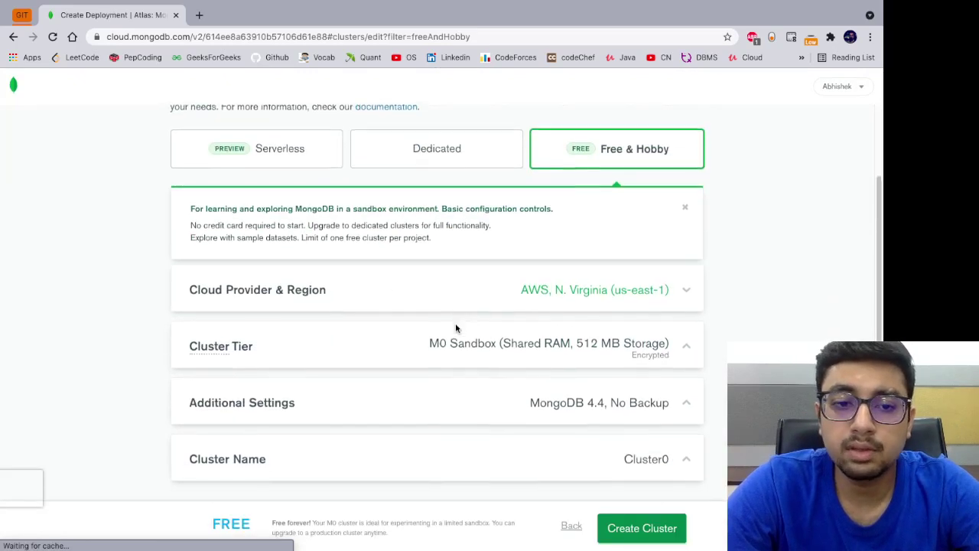
# Set the cluster's AWS region to Mumbai (ap-south-1)
pyautogui.scroll(-1, 455, 323)
pyautogui.click(525, 253)
pyautogui.scroll(1, 524, 251)
pyautogui.scroll(-2, 517, 235)
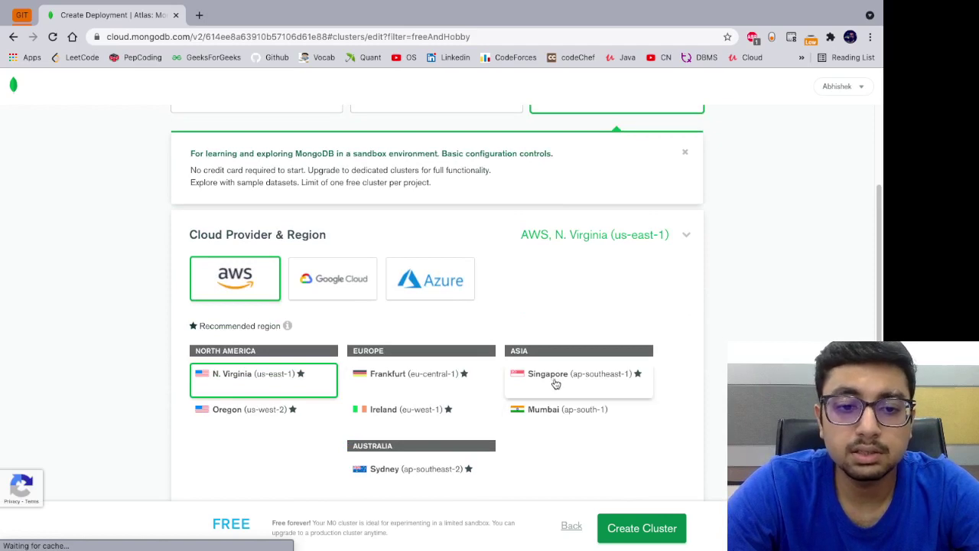
pyautogui.click(542, 413)
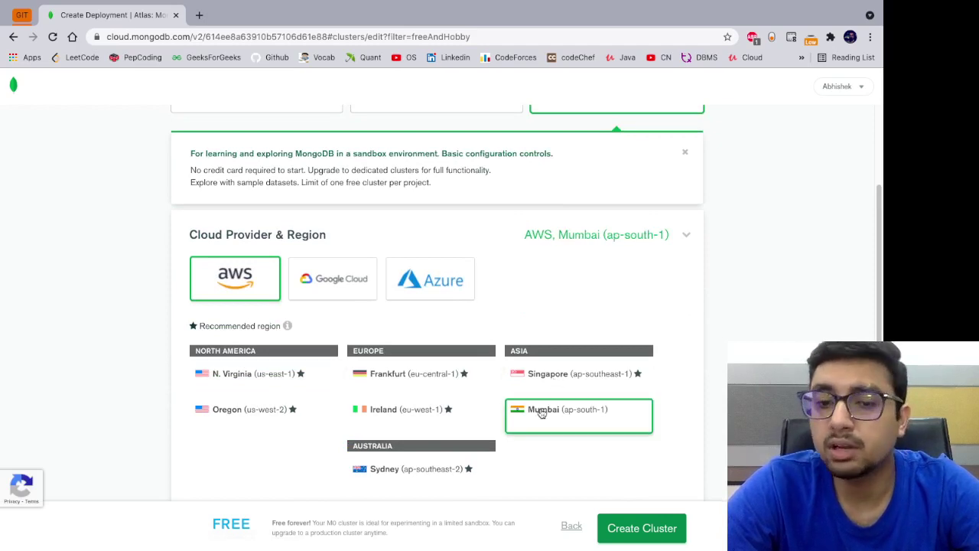
# Examine the cluster tier options, including the storage and price of the M0 Sandbox tier
pyautogui.scroll(-1, 541, 413)
pyautogui.scroll(-1, 541, 413)
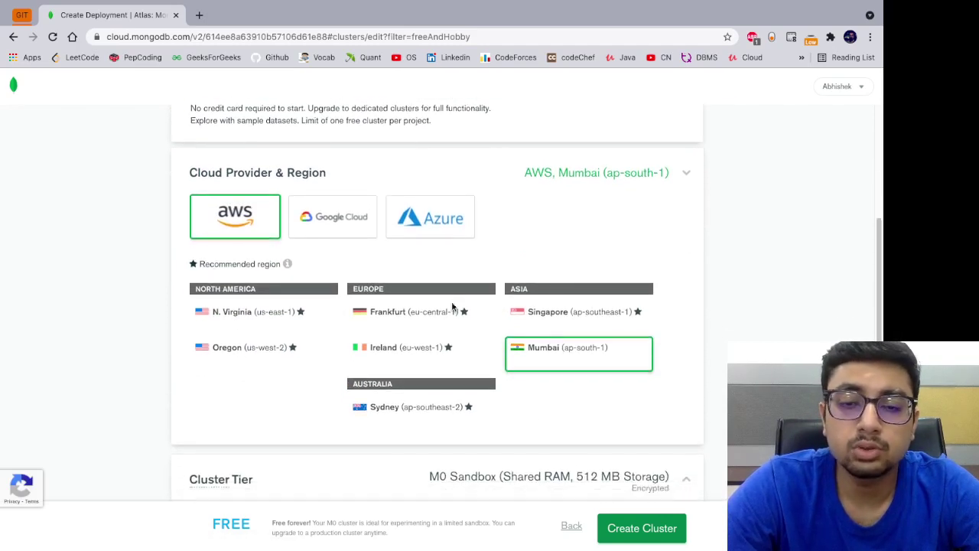
pyautogui.scroll(-1, 553, 365)
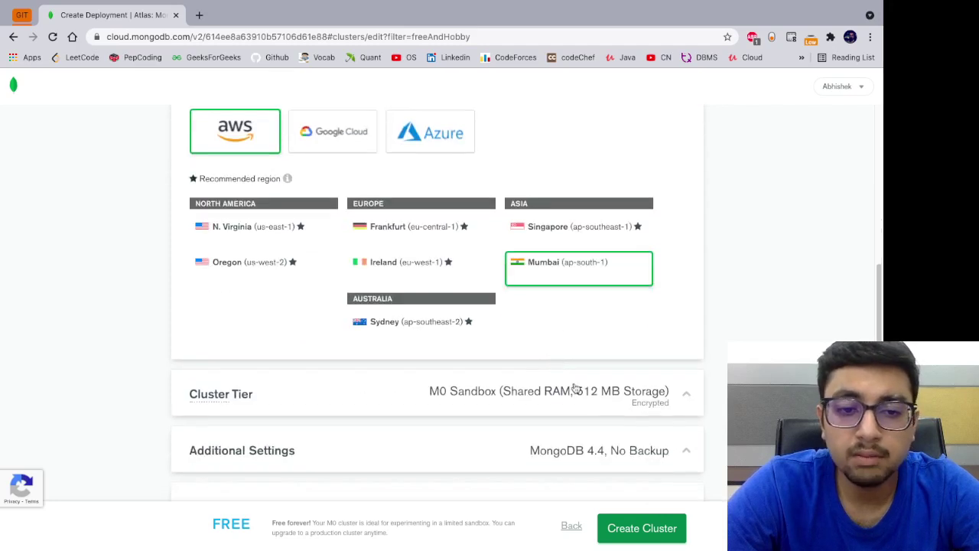
pyautogui.moveTo(613, 394); pyautogui.dragTo(582, 393)
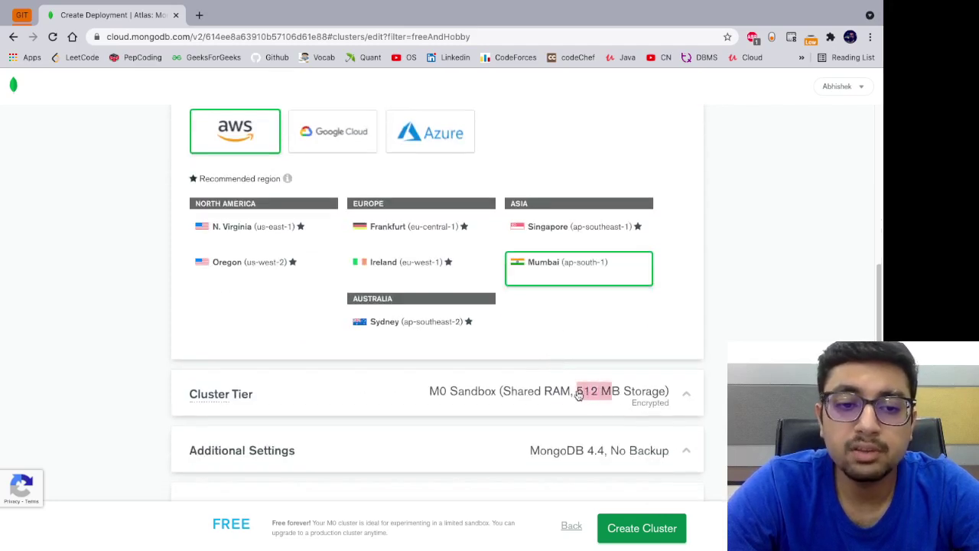
pyautogui.click(686, 403)
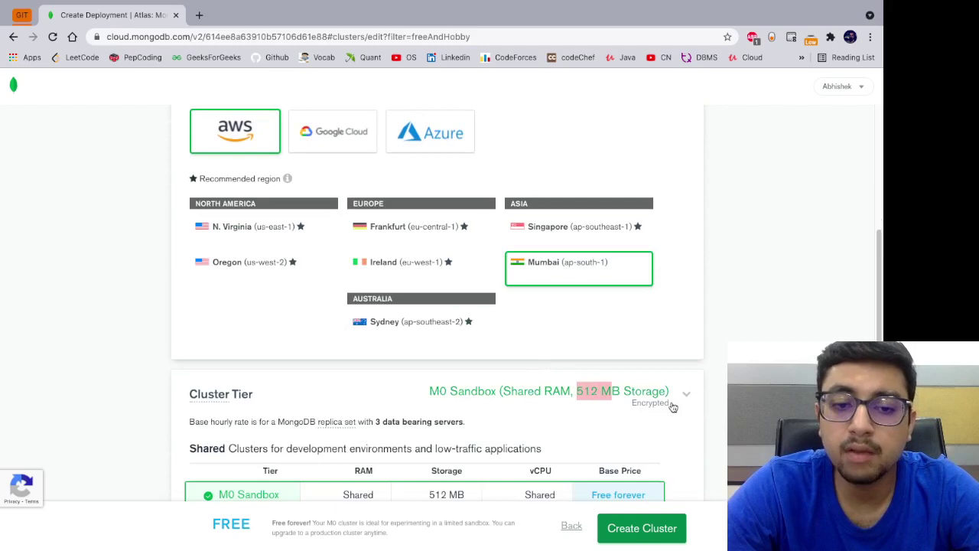
pyautogui.scroll(-1, 672, 407)
pyautogui.scroll(-2, 669, 406)
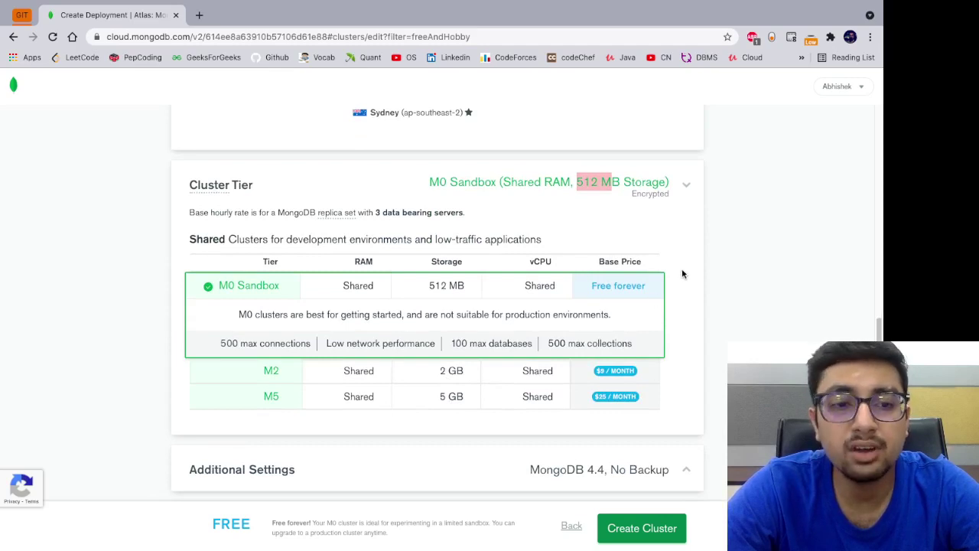
pyautogui.click(688, 187)
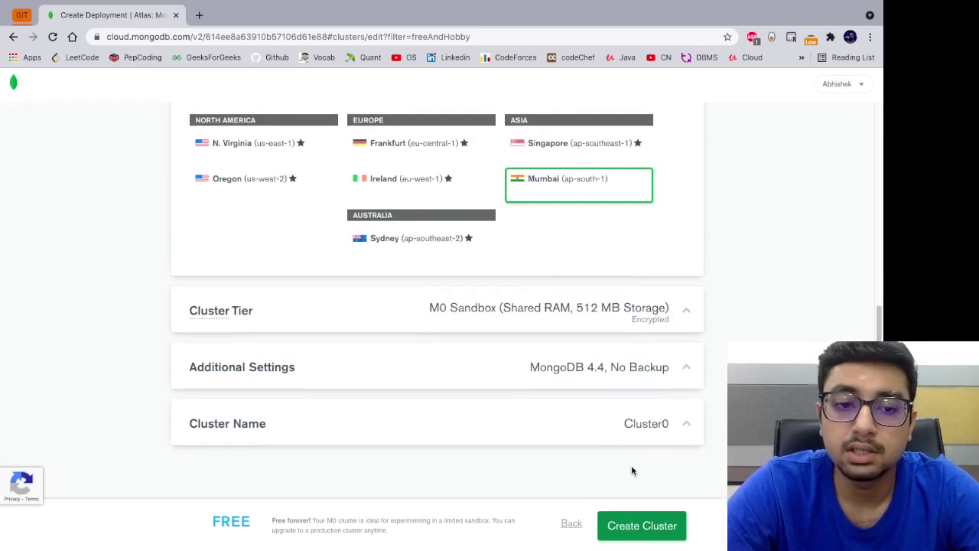
# Create the free cluster with the chosen settings and read the notice about its provisioning time
pyautogui.click(649, 520)
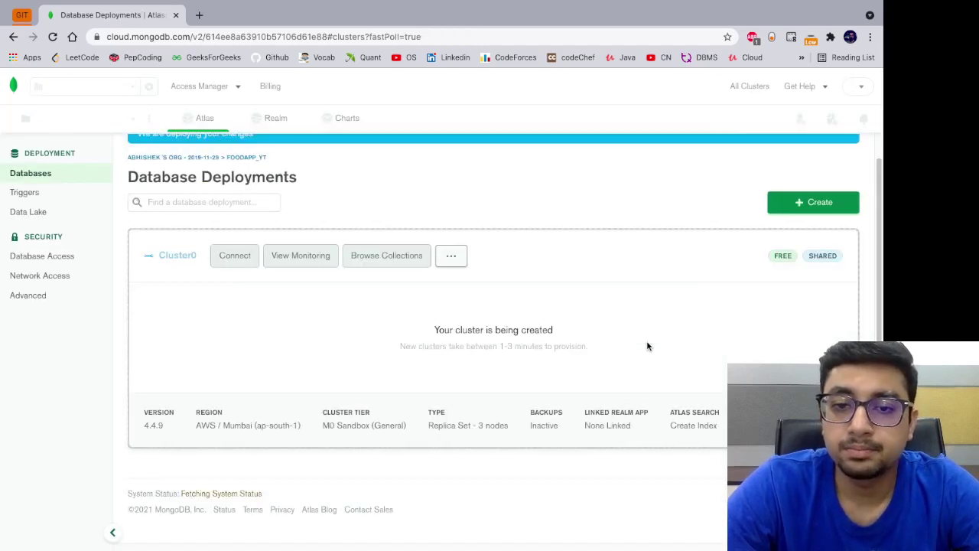
pyautogui.moveTo(597, 346); pyautogui.dragTo(401, 347)
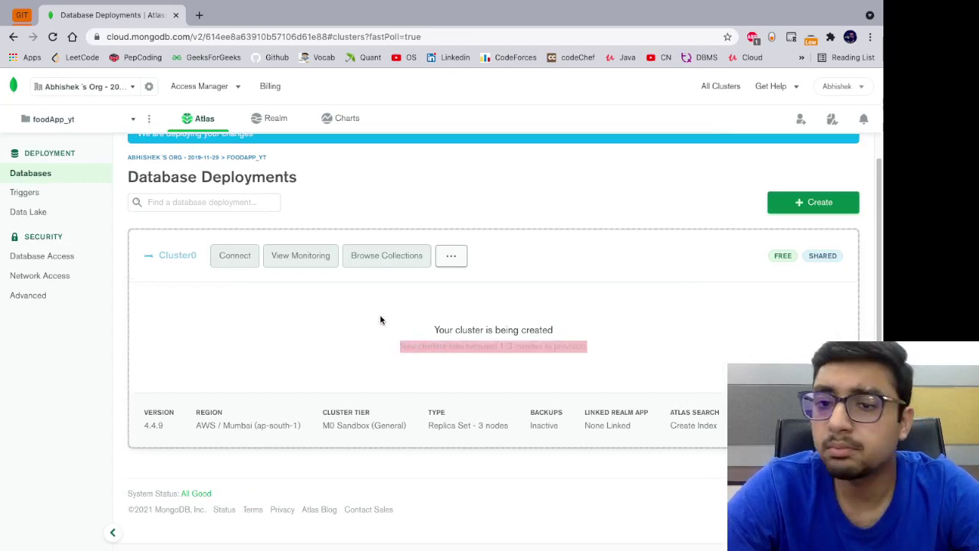
pyautogui.click(380, 318)
pyautogui.scroll(1, 380, 319)
# Switch to Visual Studio Code and install mongoose in the foodApp folder with npm i mongoose
pyautogui.hotkey('ctrl', 'Left')
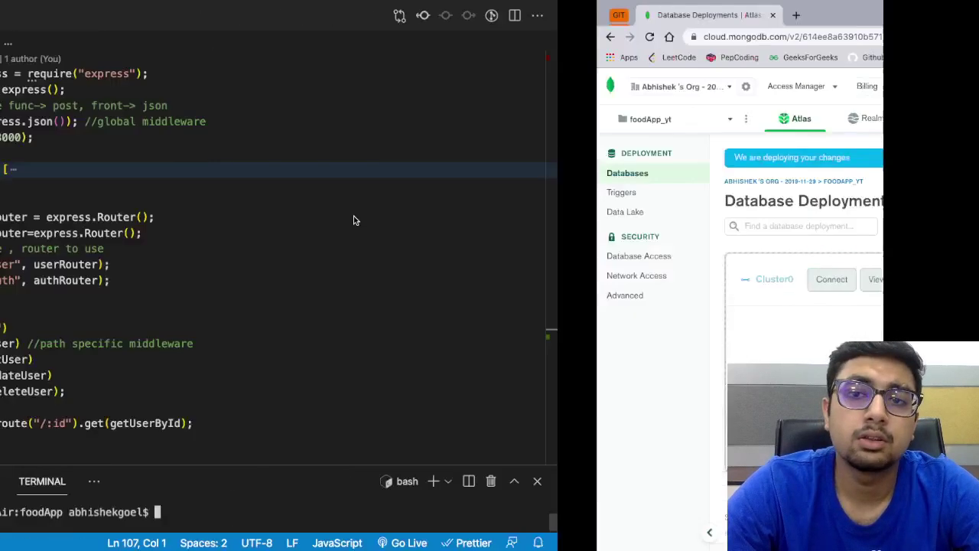
pyautogui.hotkey('ctrl', 'Right')
pyautogui.hotkey('ctrl', 'Left')
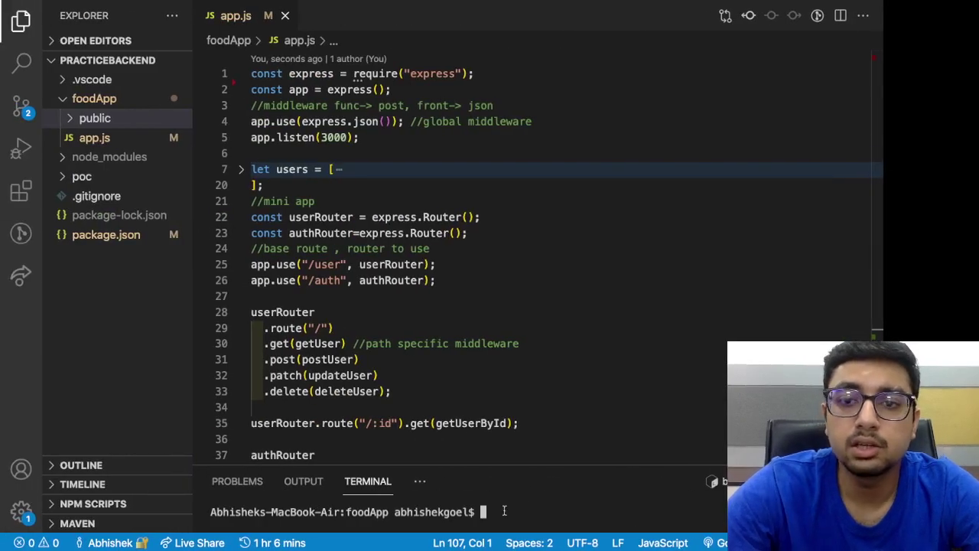
pyautogui.write('npm')
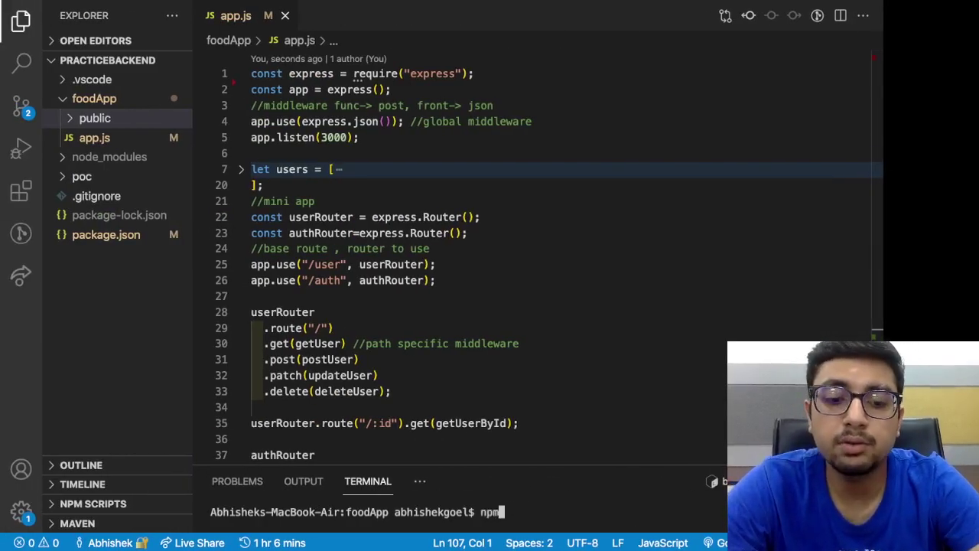
pyautogui.write(' i mongoose')
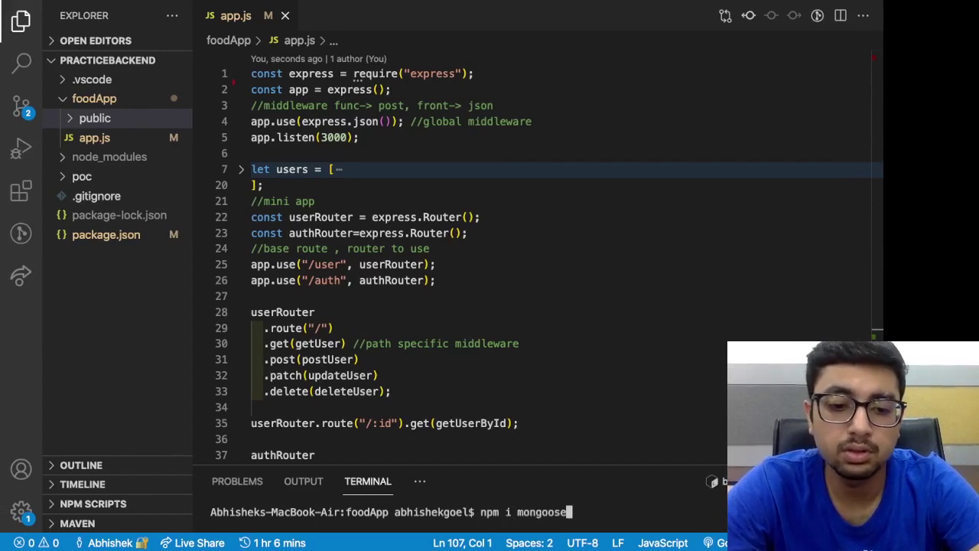
pyautogui.press('Return')
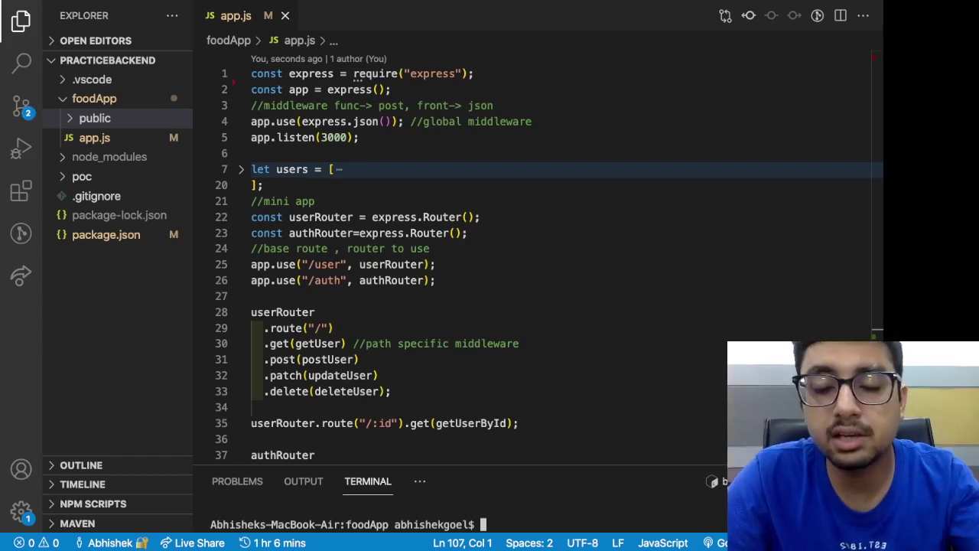
# Check package.json for the mongoose dependency and return to app.js
pyautogui.click(684, 343)
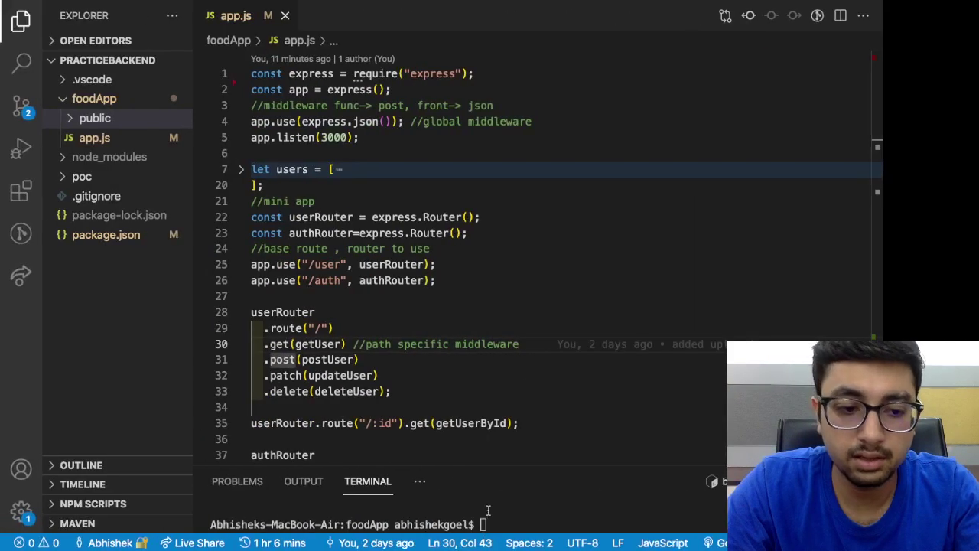
pyautogui.scroll(1, 488, 510)
pyautogui.scroll(-1, 488, 510)
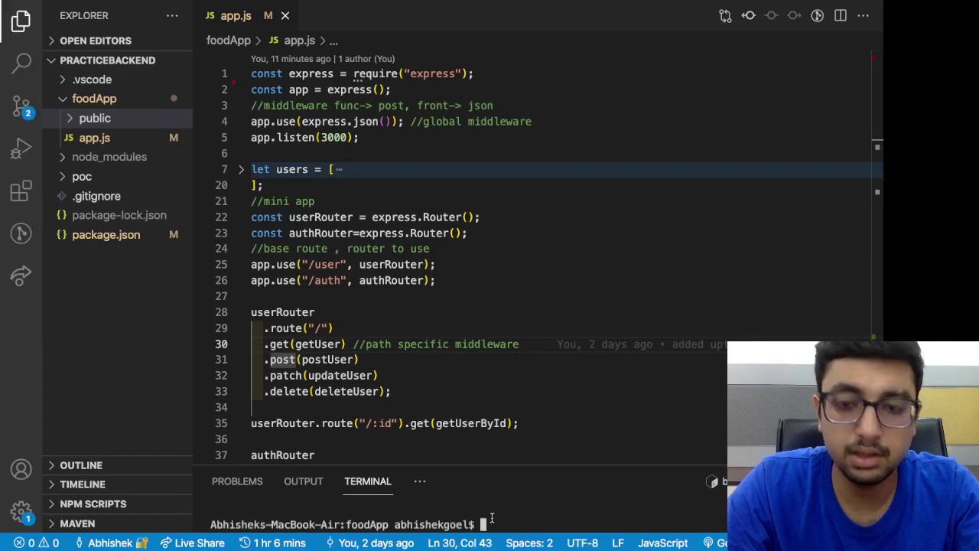
pyautogui.rightClick(117, 240)
pyautogui.press('Escape')
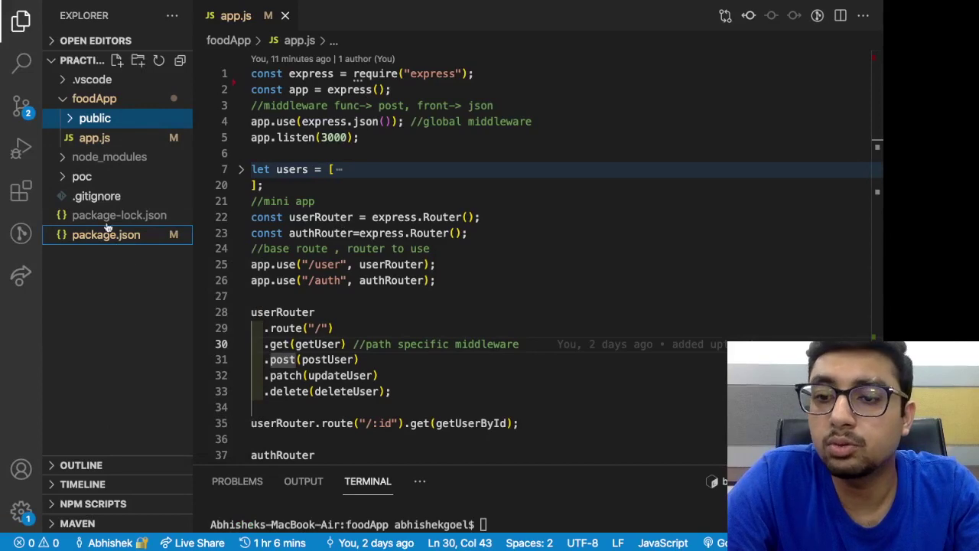
pyautogui.moveTo(108, 241); pyautogui.dragTo(356, 55)
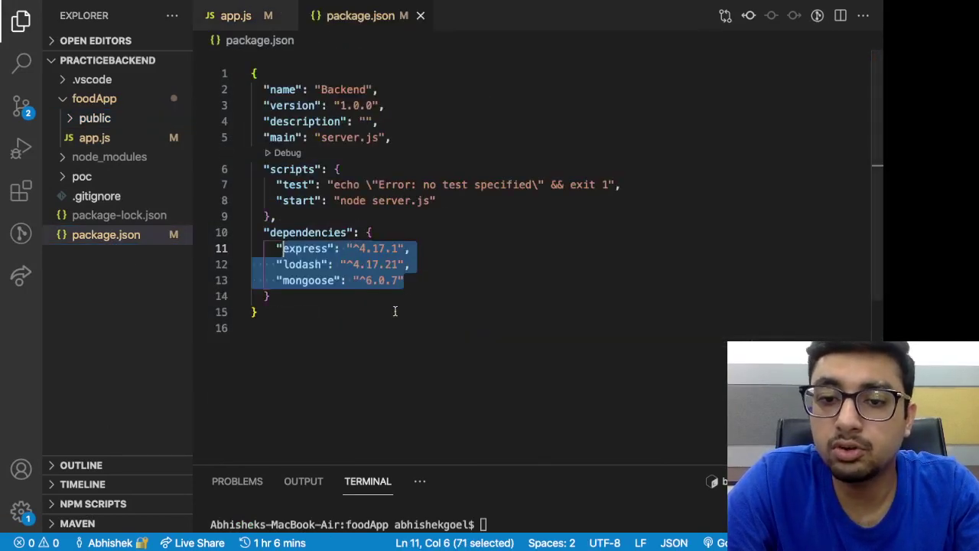
pyautogui.click(409, 280)
pyautogui.moveTo(409, 280); pyautogui.dragTo(283, 280)
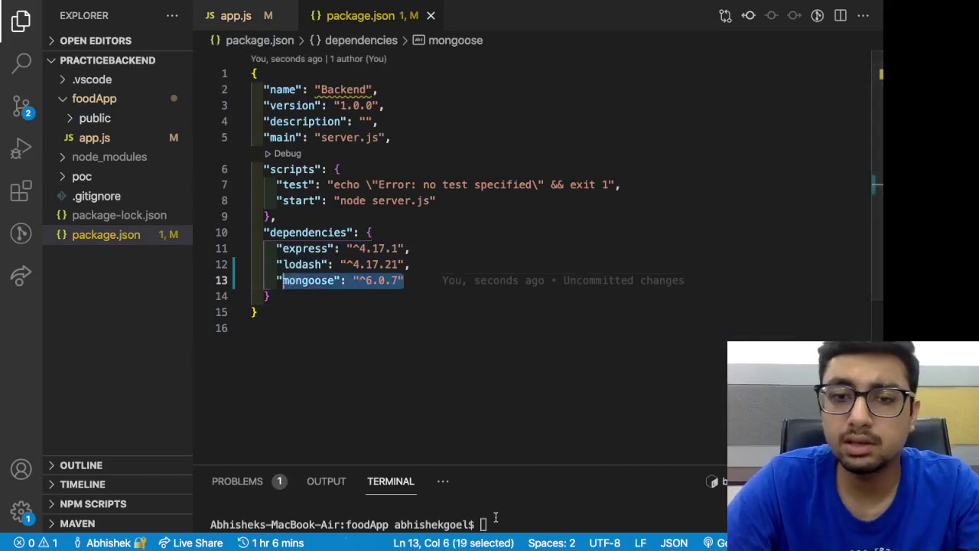
pyautogui.click(245, 17)
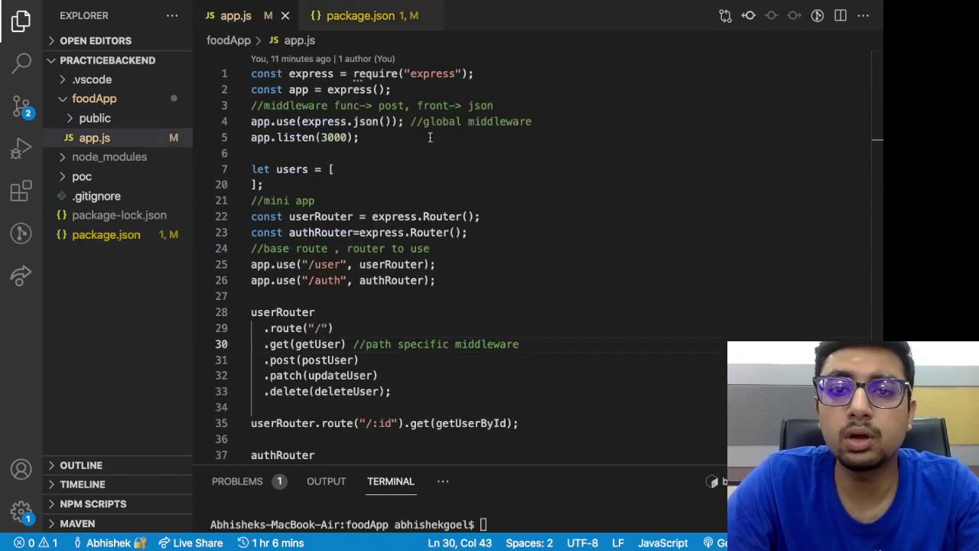
# Import mongoose in app.js below the express app declaration with const mongoose=require('mongoose');
pyautogui.click(406, 91)
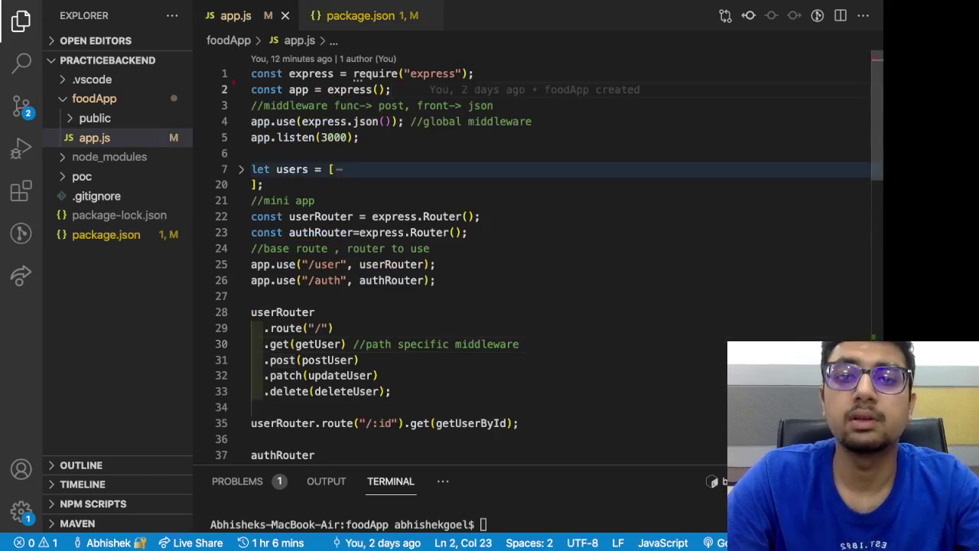
pyautogui.press('Return')
pyautogui.write('const ')
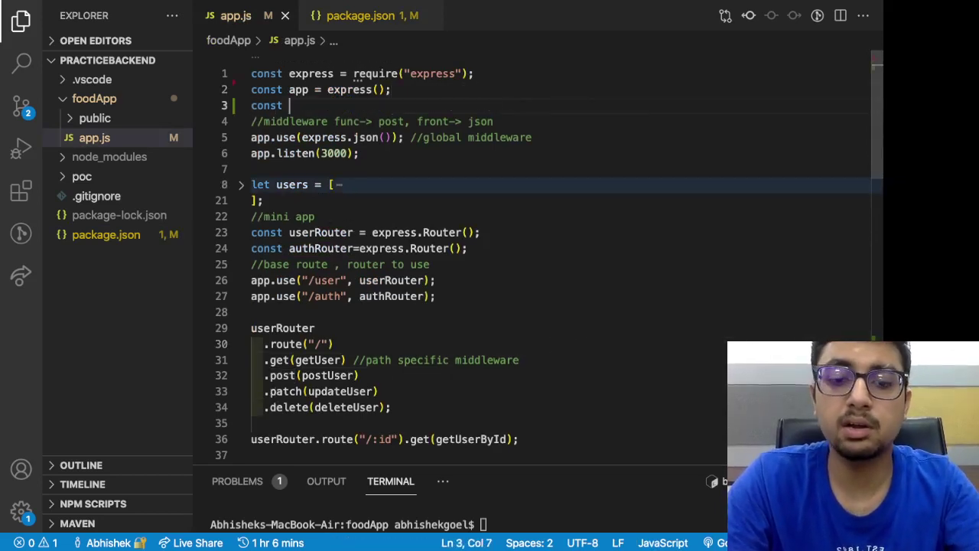
pyautogui.write('mongoose=')
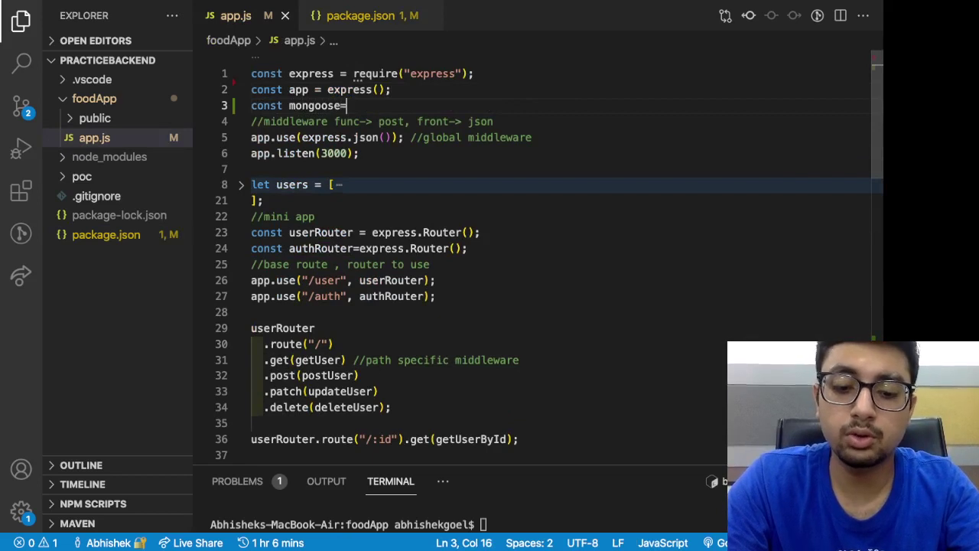
pyautogui.write("require('mon")
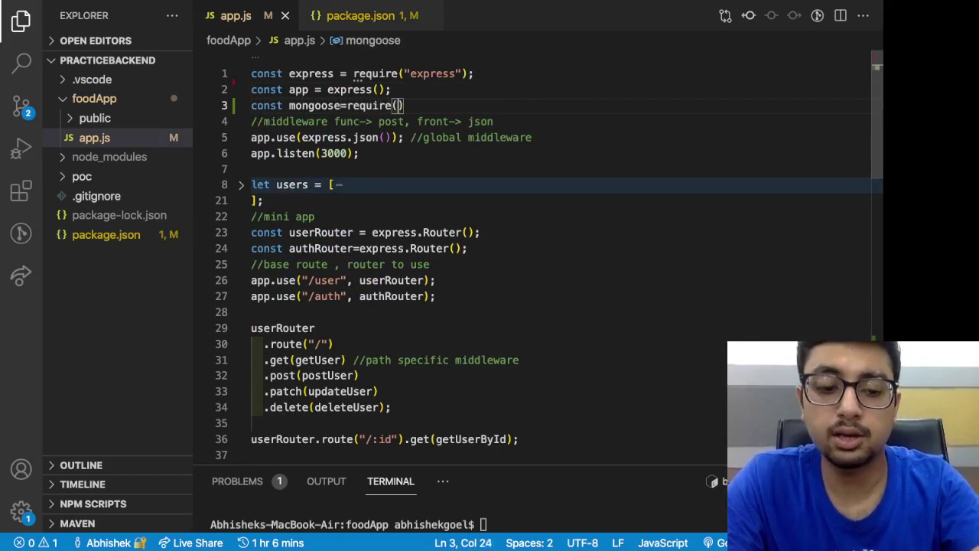
pyautogui.write("goose');")
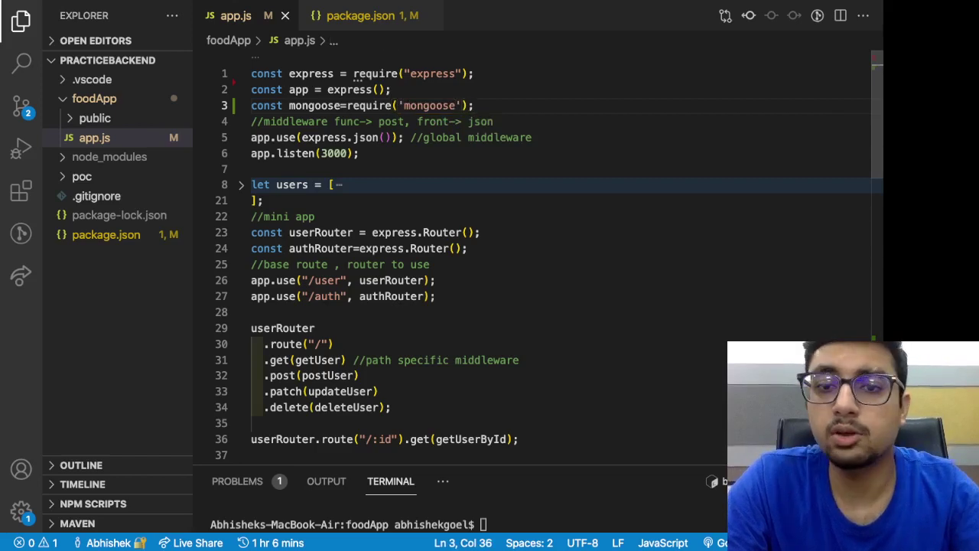
# Add a mongoose.connect(db_link) call at the end of app.js, below the postSignUp function
pyautogui.scroll(-2, 380, 232)
pyautogui.scroll(-10, 382, 233)
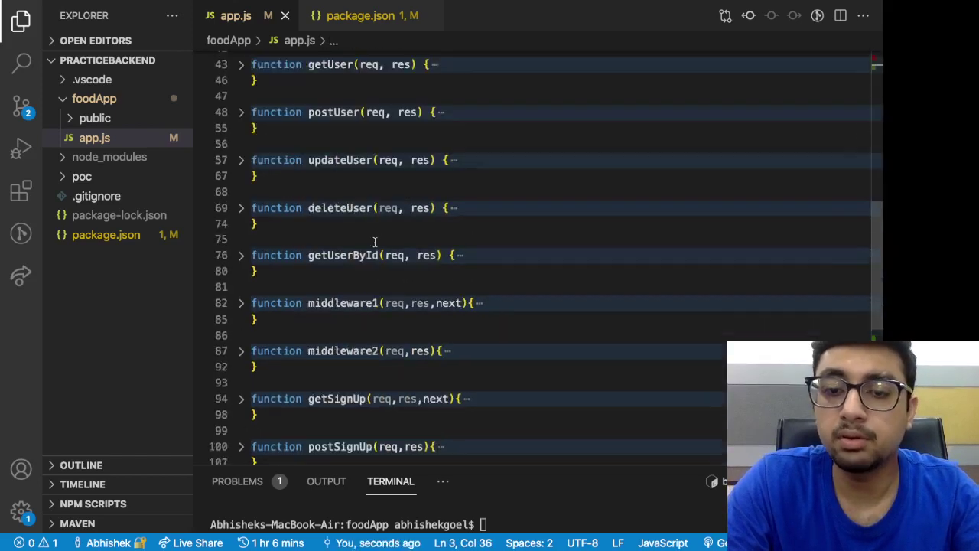
pyautogui.click(293, 314)
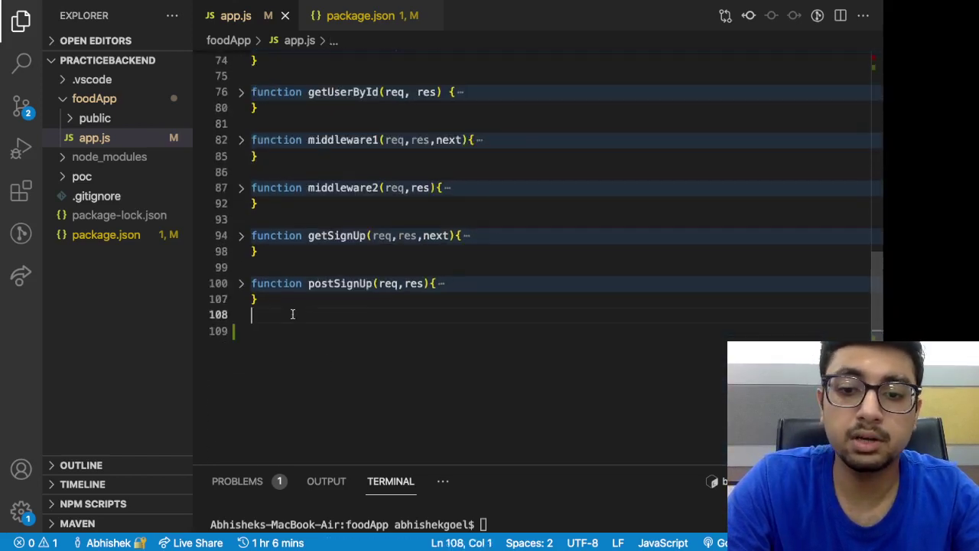
pyautogui.press('Return')
pyautogui.write('mongoo')
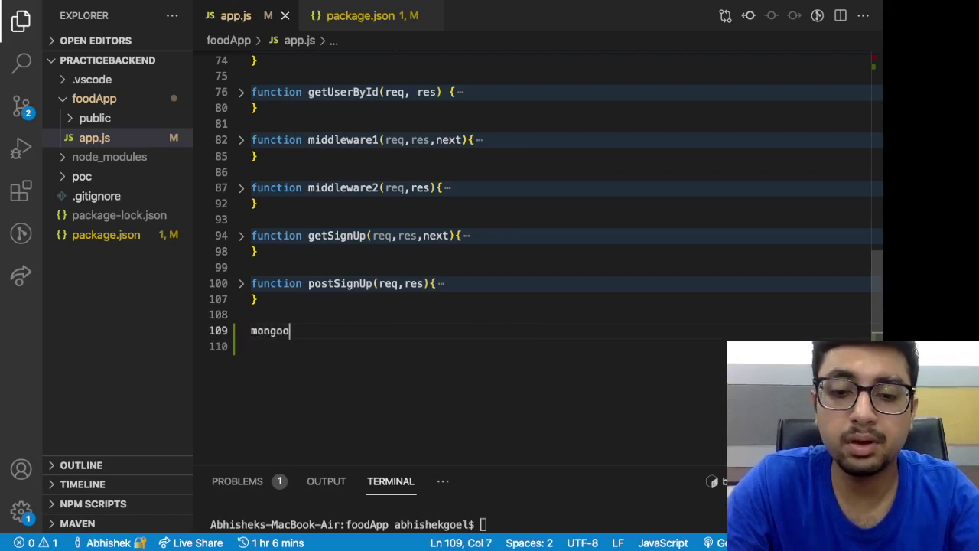
pyautogui.write('se.con')
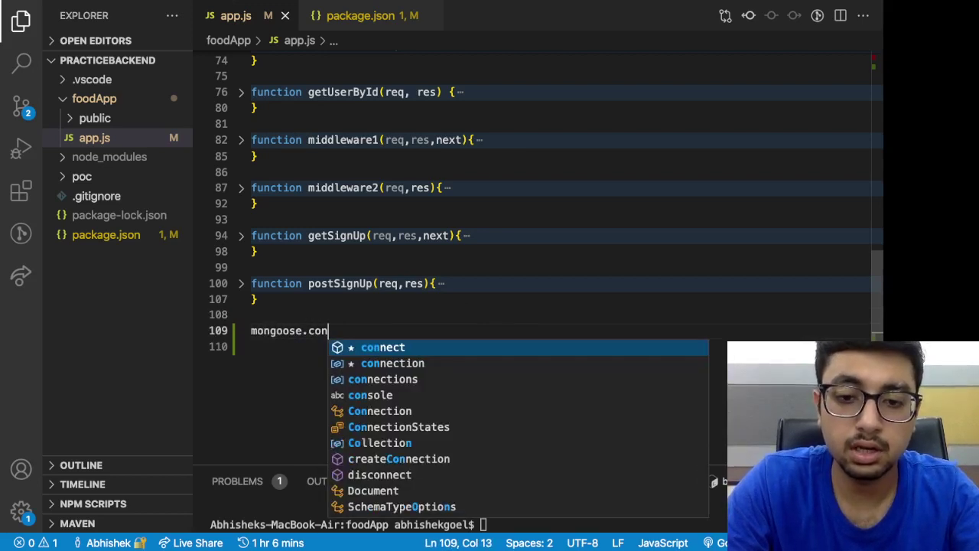
pyautogui.write('nect(db')
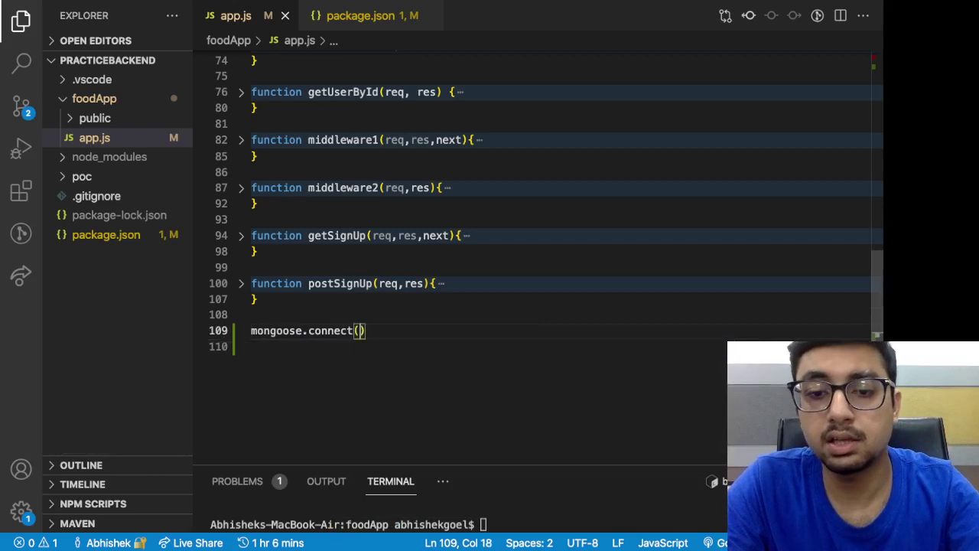
pyautogui.write('_')
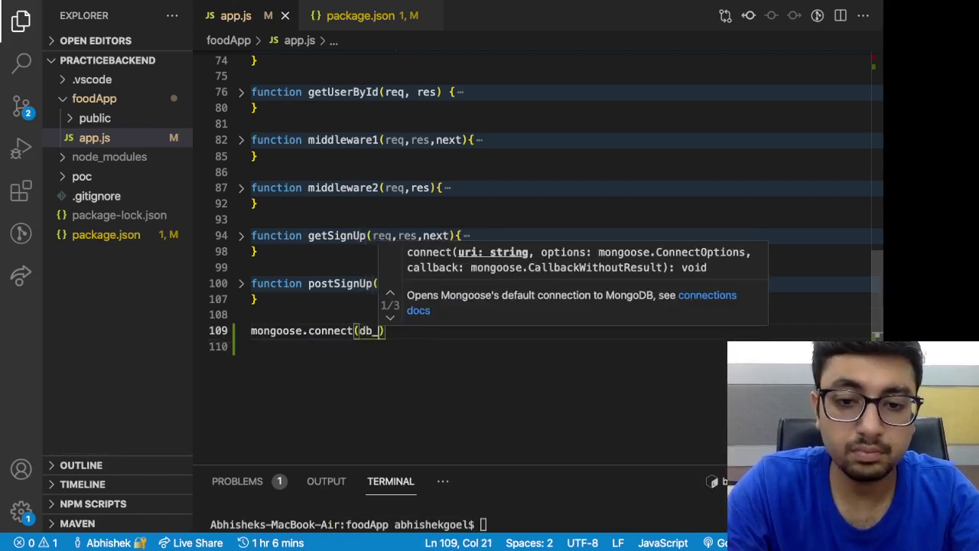
pyautogui.write('link')
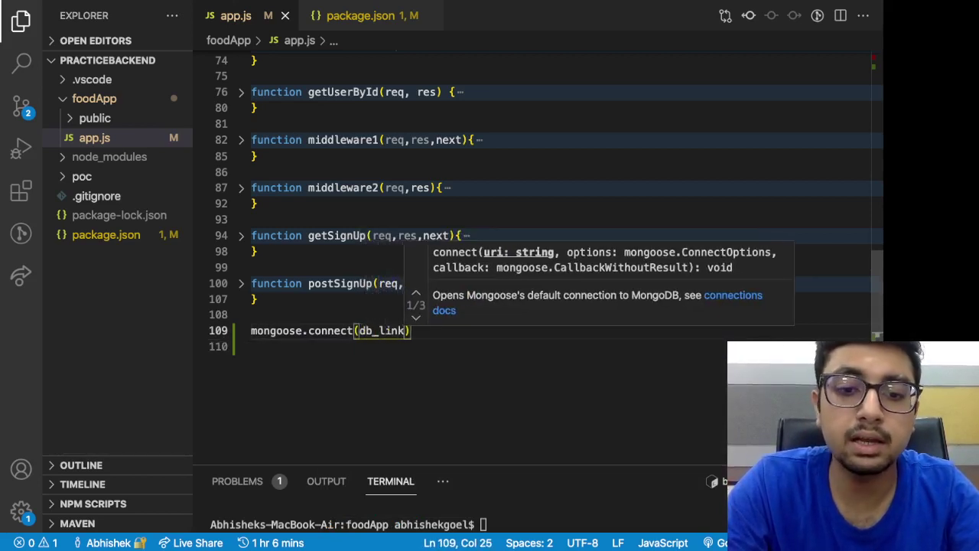
pyautogui.write(')')
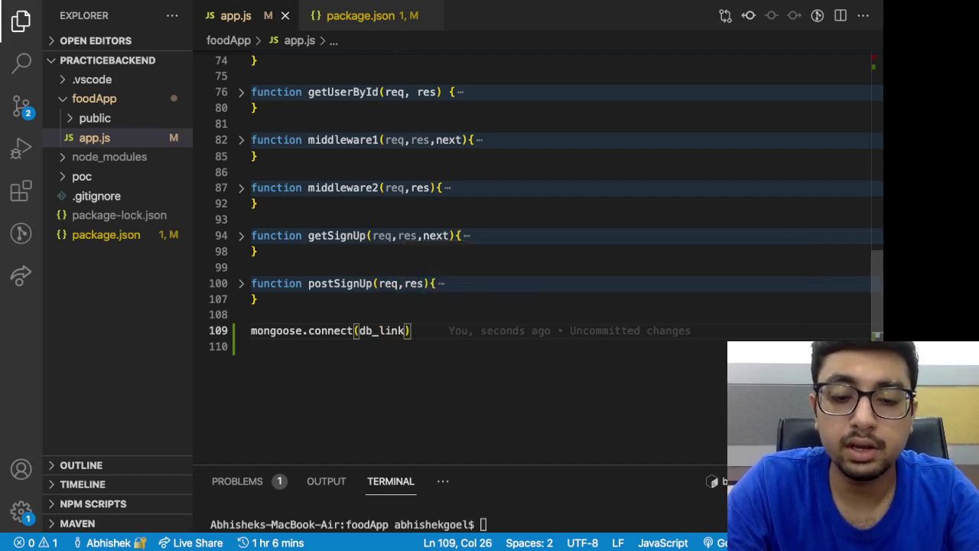
# Chain a .then(function(db){...}) callback onto the connect call that logs 'db connected' to the console
pyautogui.press('Return')
pyautogui.write('.th')
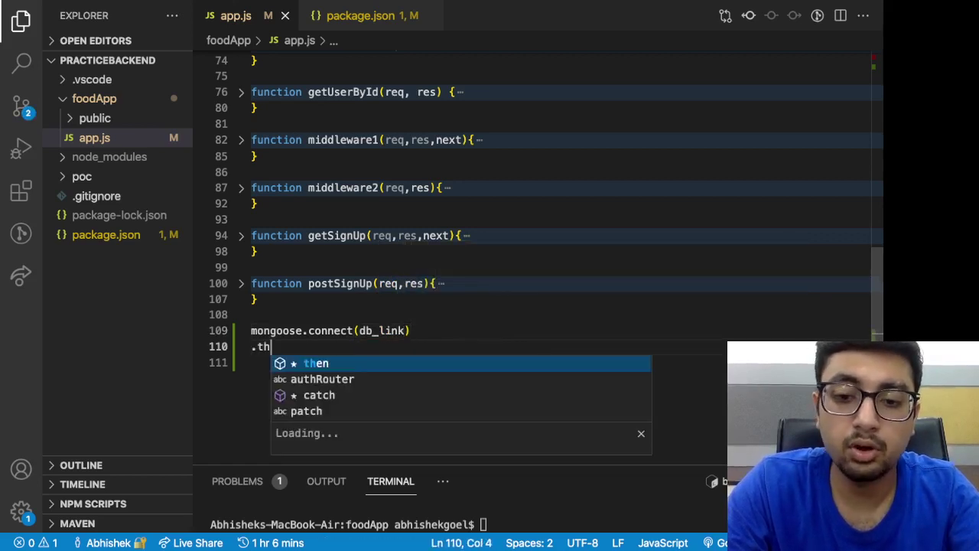
pyautogui.write('en(functio')
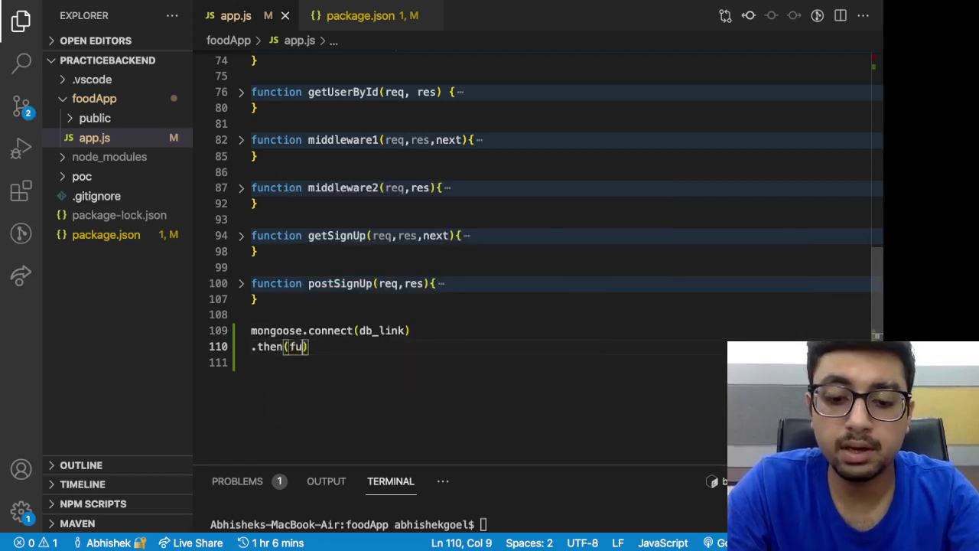
pyautogui.write('n(db)')
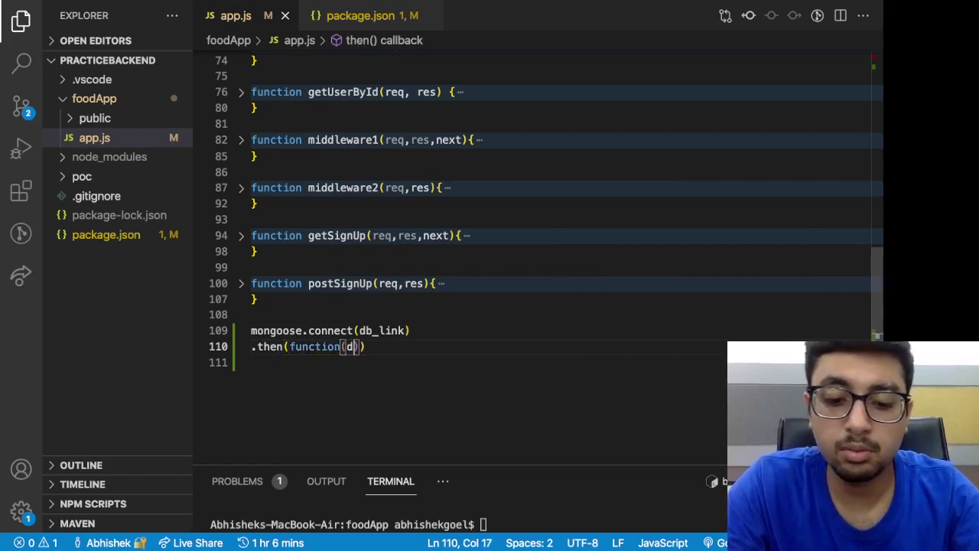
pyautogui.write('{')
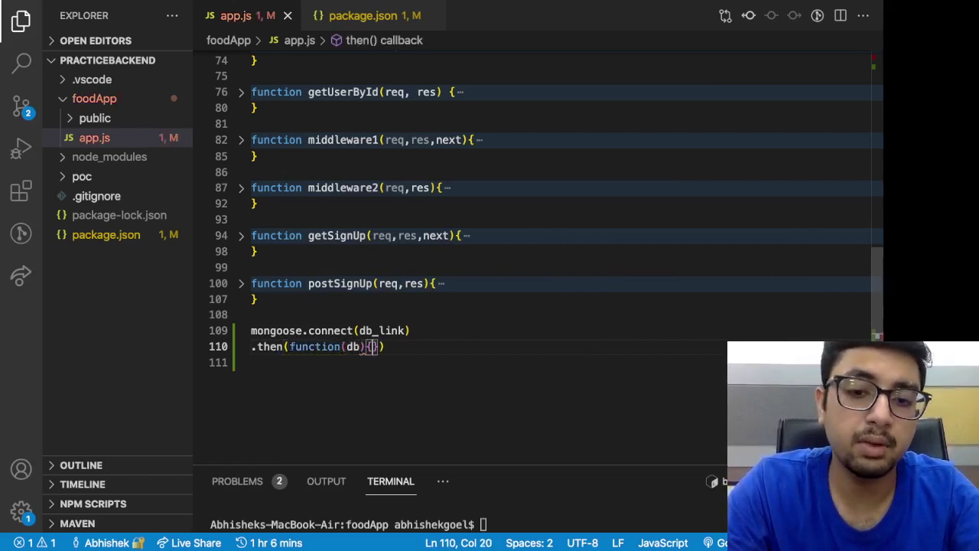
pyautogui.press('Return')
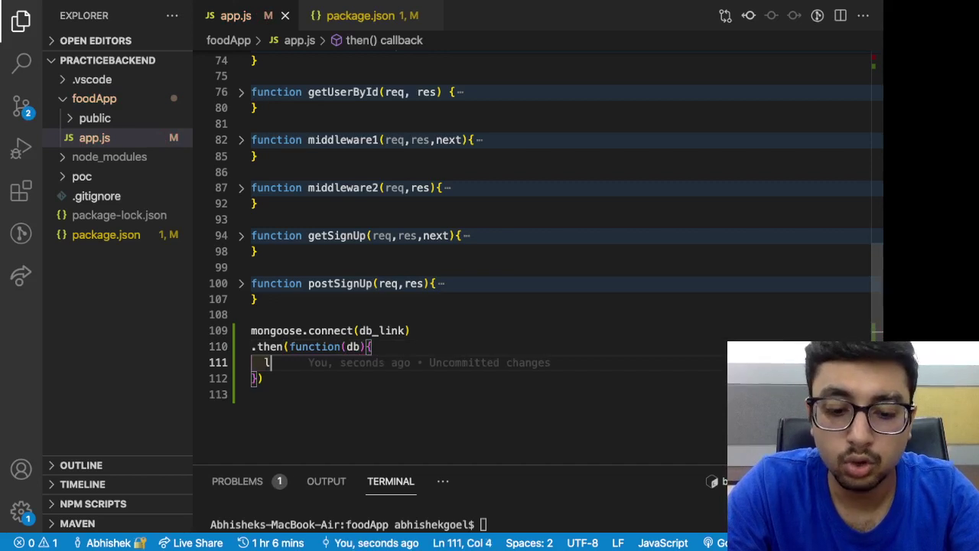
pyautogui.write('log')
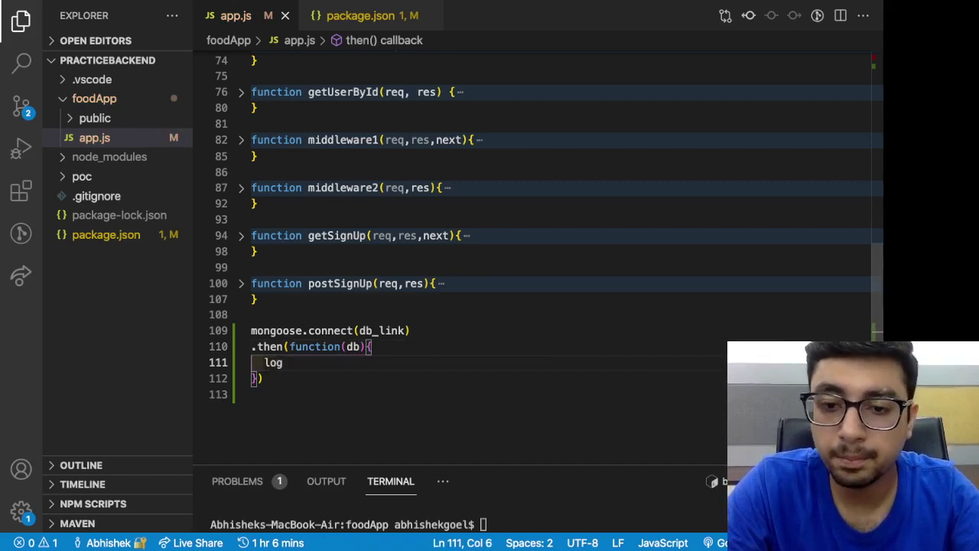
pyautogui.press('Down')
pyautogui.press('Return')
pyautogui.write("'")
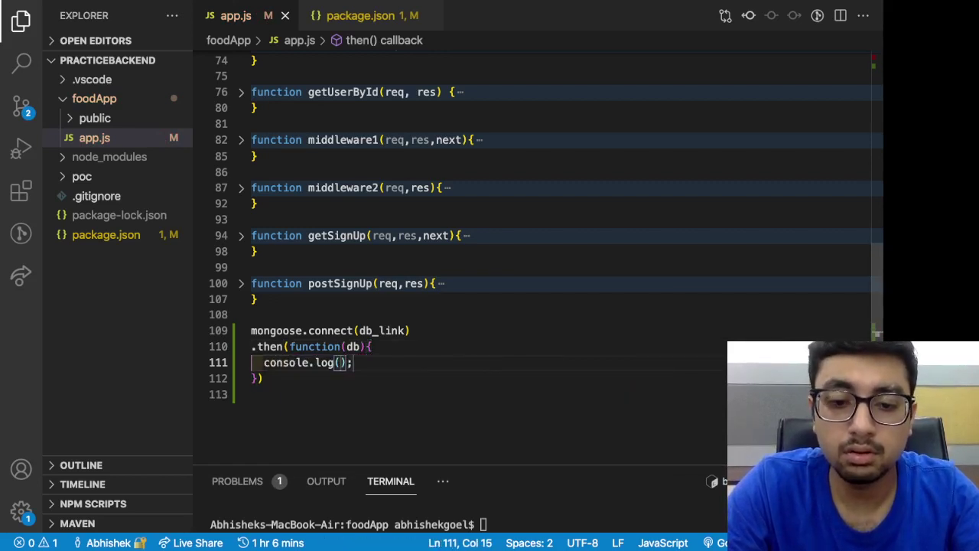
pyautogui.write('db co')
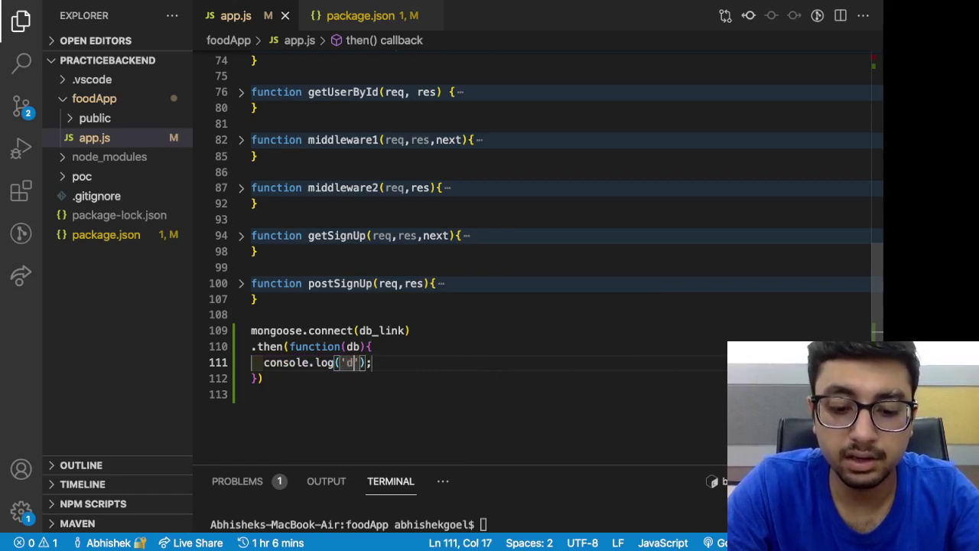
pyautogui.write('nnected')
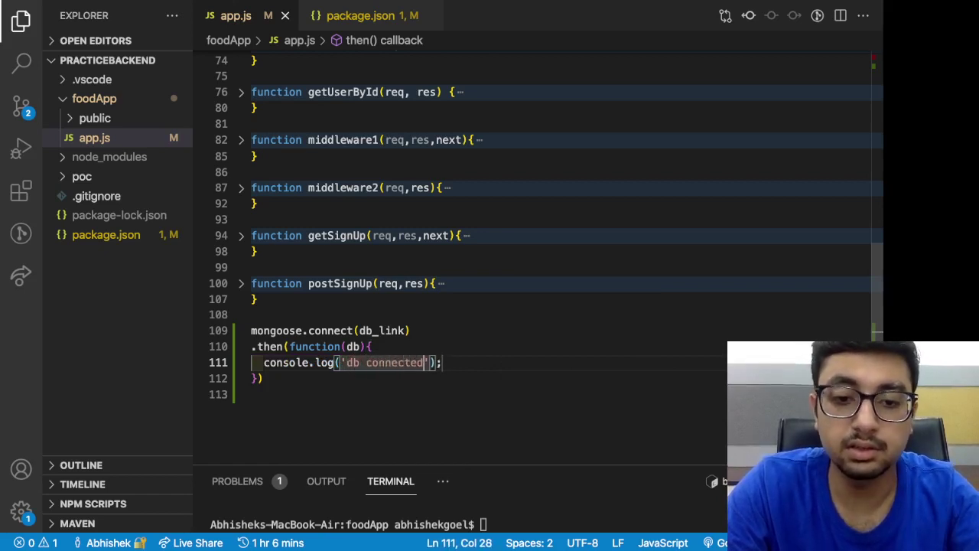
# Chain a .catch(function(err){...}) callback that logs err to the console, and end the statement with a semicolon
pyautogui.press('Down')
pyautogui.press('Return')
pyautogui.write('.')
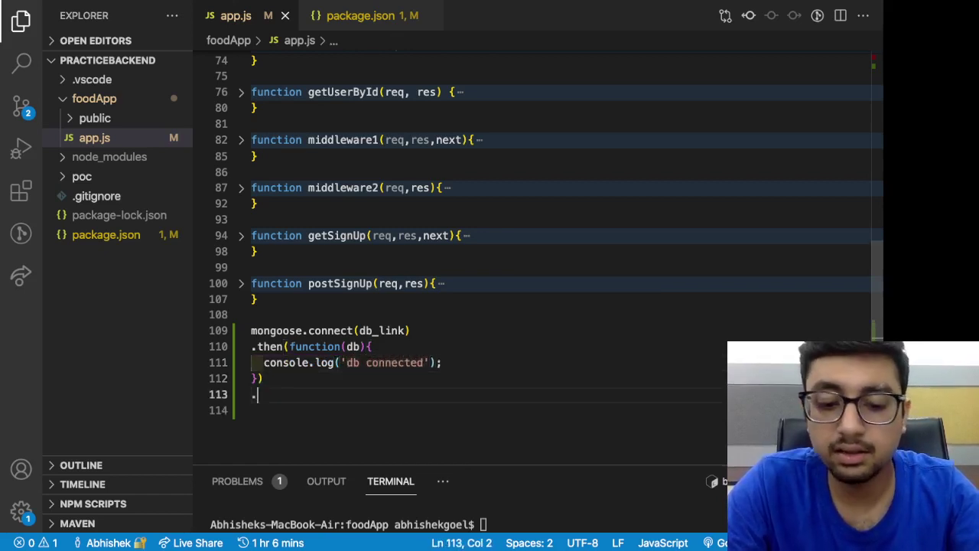
pyautogui.write('catch(')
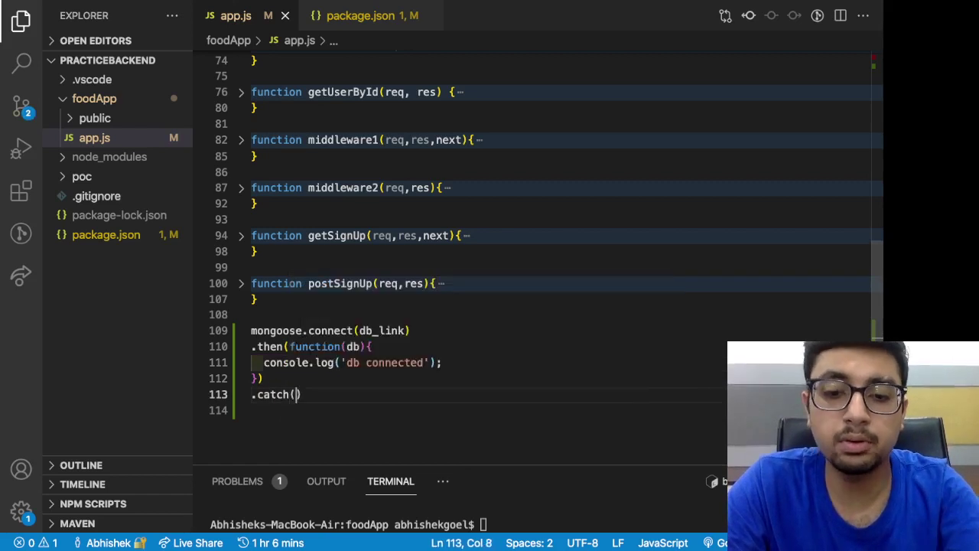
pyautogui.write('function(')
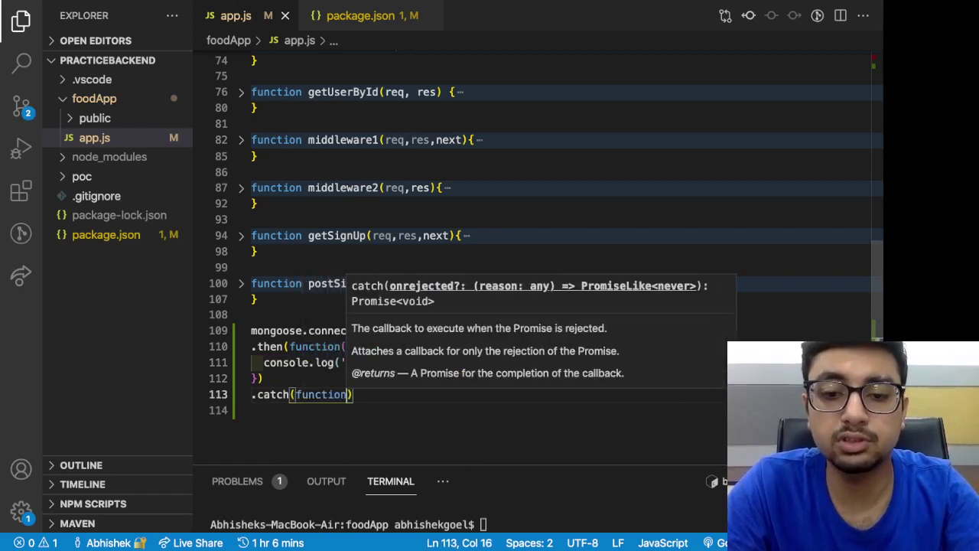
pyautogui.write('err){')
pyautogui.press('Return')
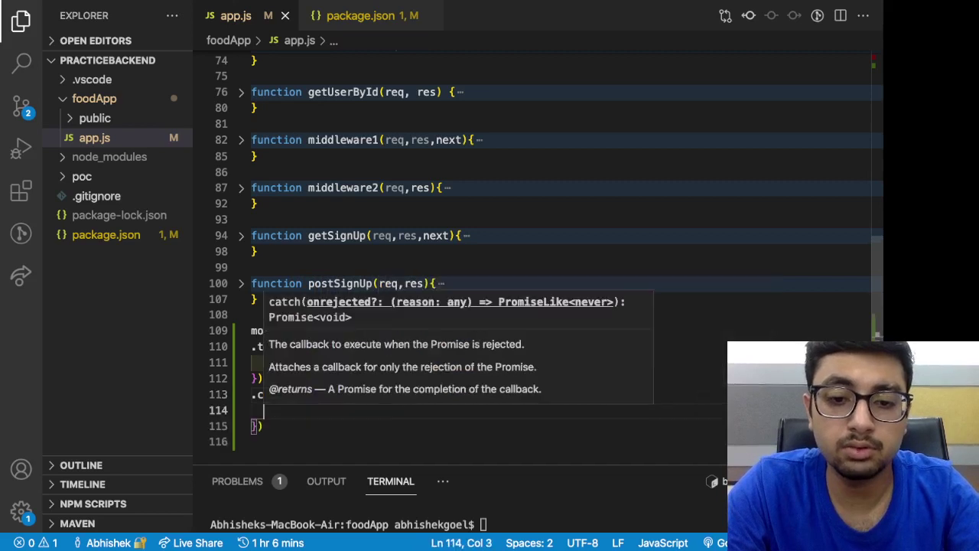
pyautogui.write('l')
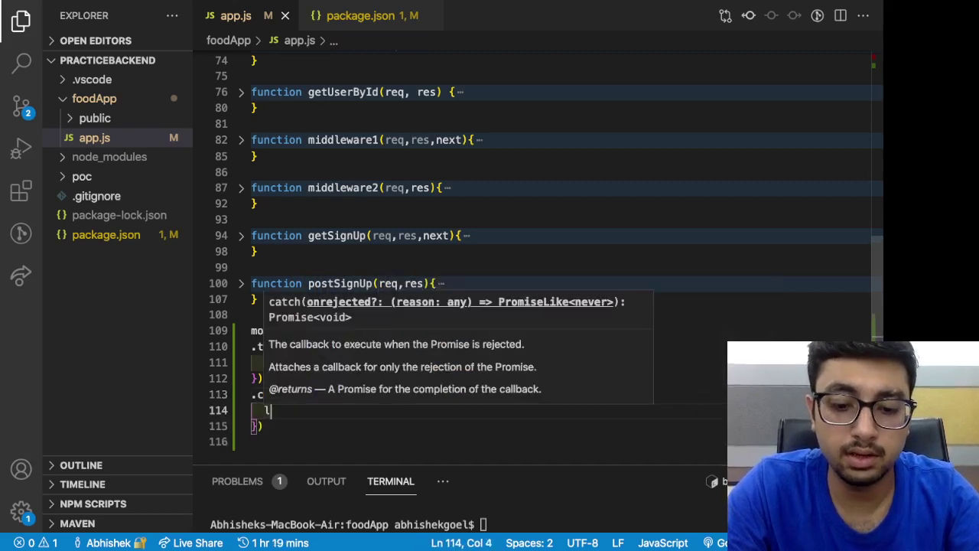
pyautogui.write('og')
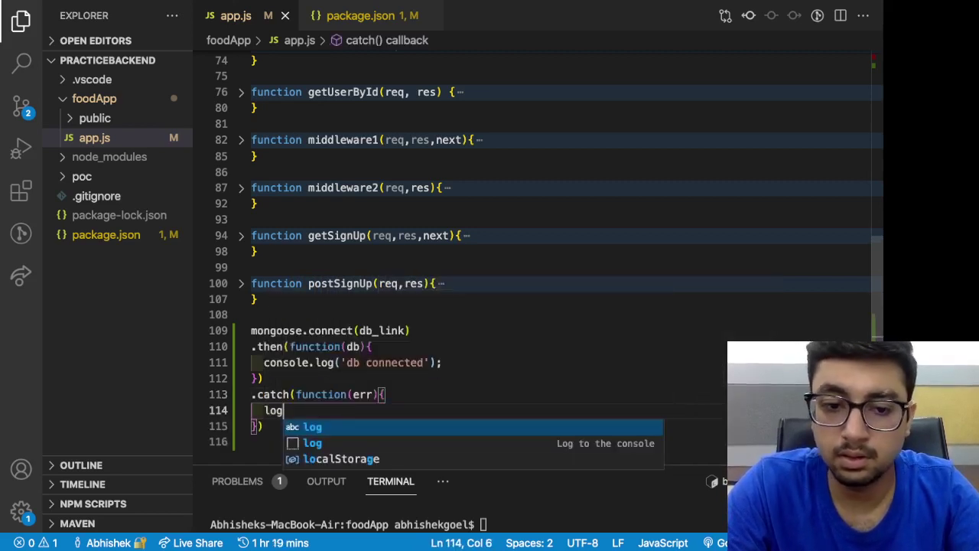
pyautogui.press('Return')
pyautogui.write('err')
pyautogui.press('Down')
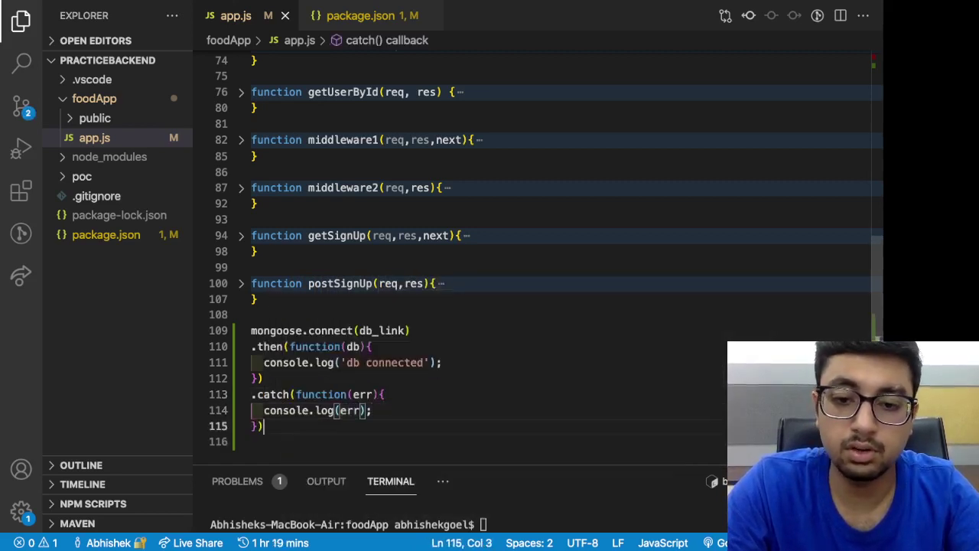
pyautogui.write(';')
# Review the finished mongoose.connect block and its db_link argument
pyautogui.scroll(-2, 337, 301)
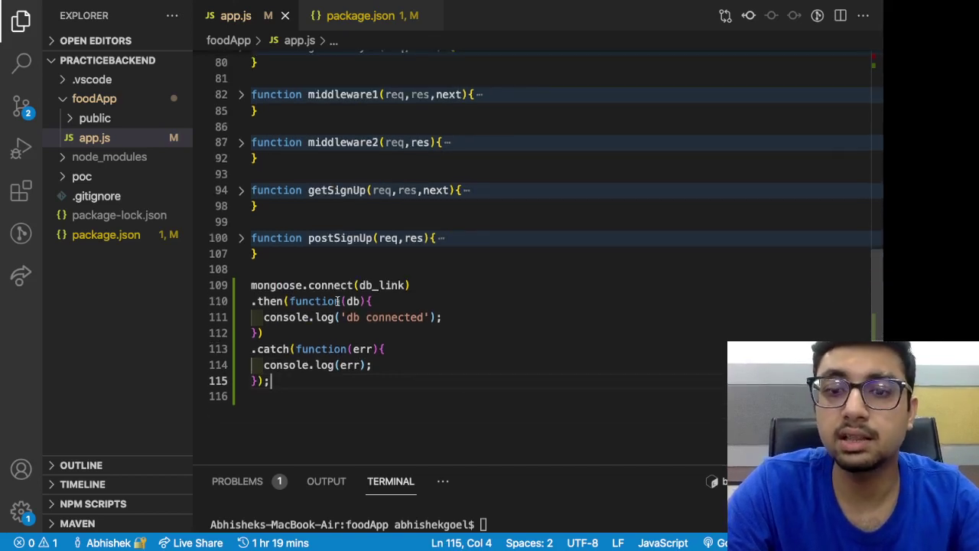
pyautogui.click(404, 286)
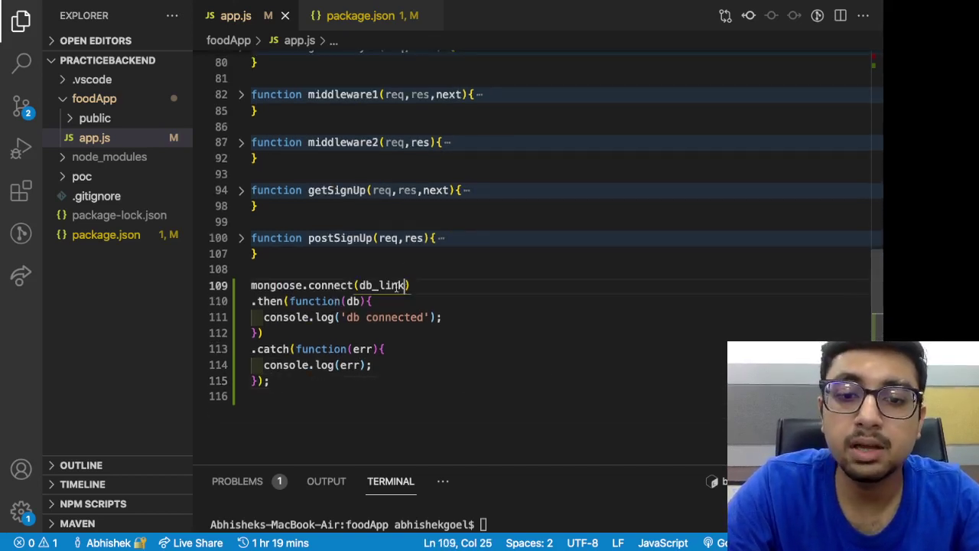
pyautogui.doubleClick(361, 286)
pyautogui.click(433, 300)
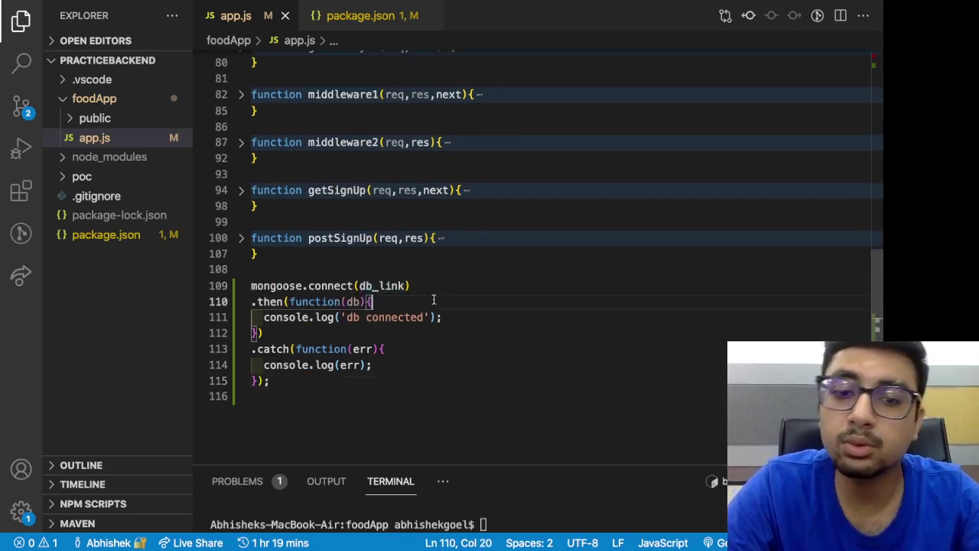
# Switch to the MongoDB Atlas page in the browser, check the cluster's deployment progress, and return to Visual Studio Code
pyautogui.press('super+Tab')
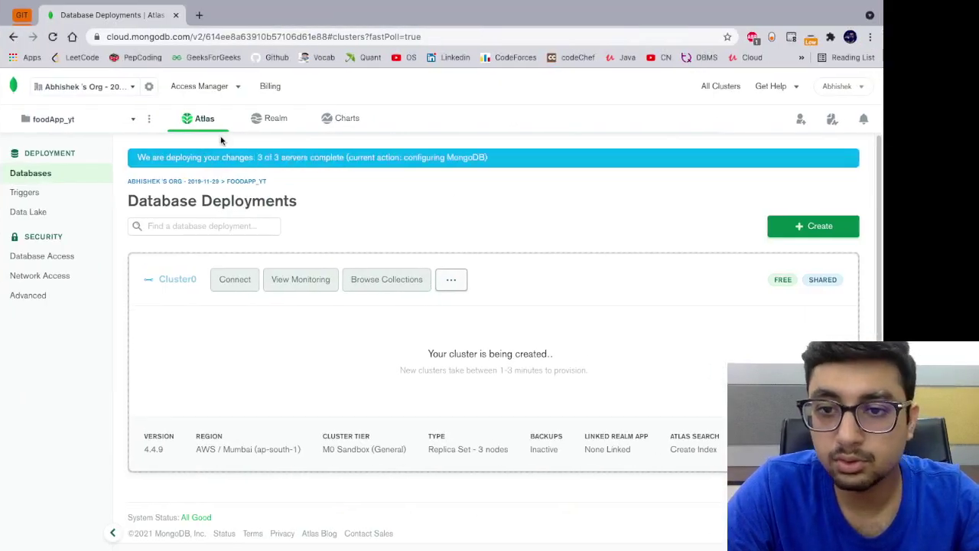
pyautogui.moveTo(280, 156); pyautogui.dragTo(260, 156)
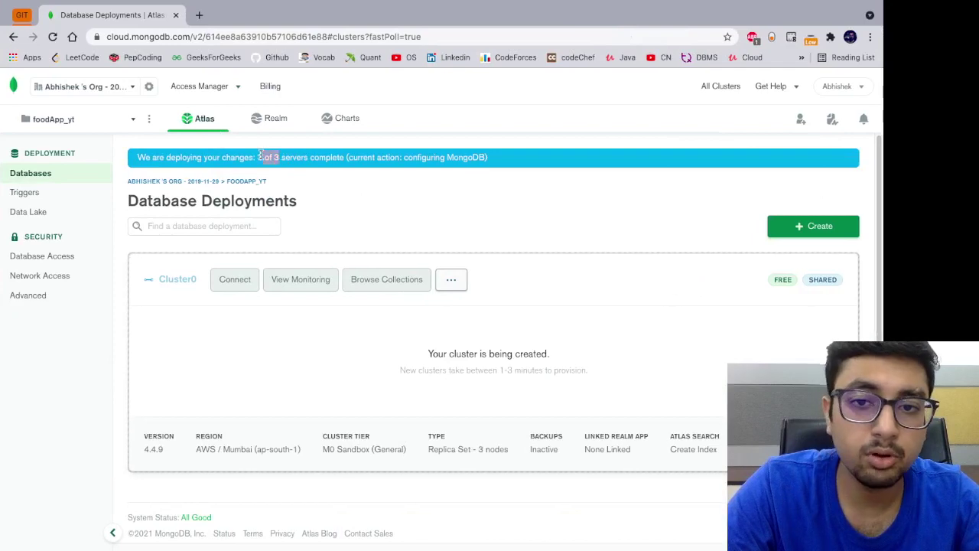
pyautogui.press('super+Tab')
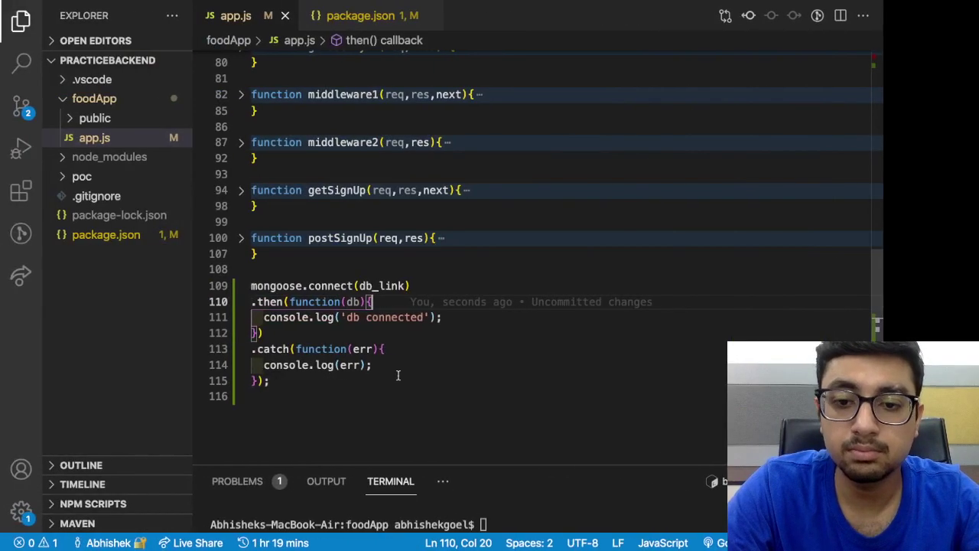
# Declare const db_link='' directly above the mongoose.connect call and insert a blank line before the declaration
pyautogui.click(398, 374)
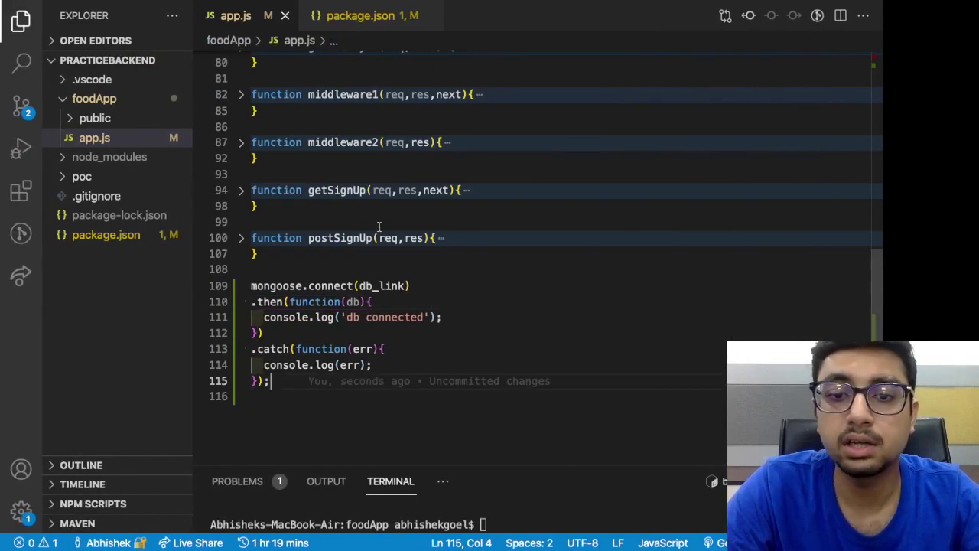
pyautogui.scroll(1, 378, 226)
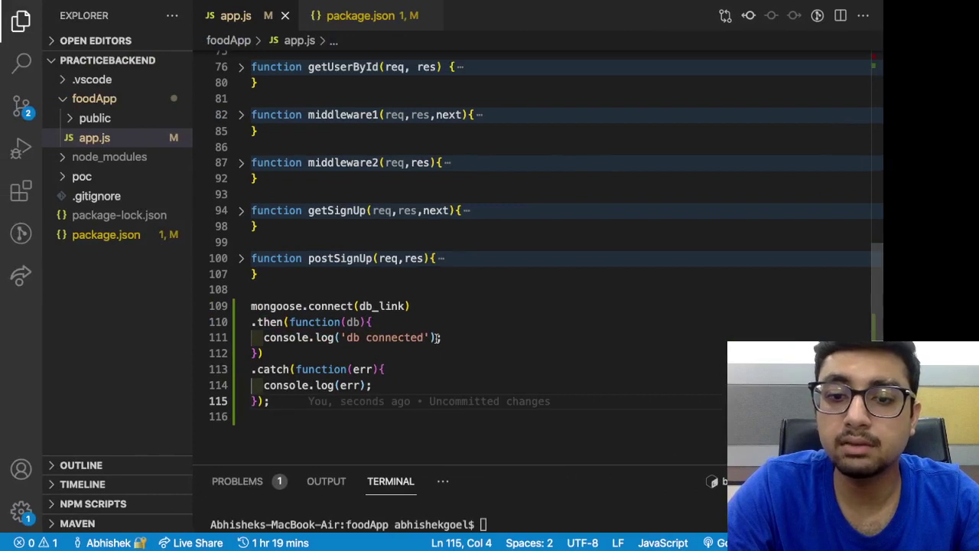
pyautogui.click(271, 292)
pyautogui.write('con')
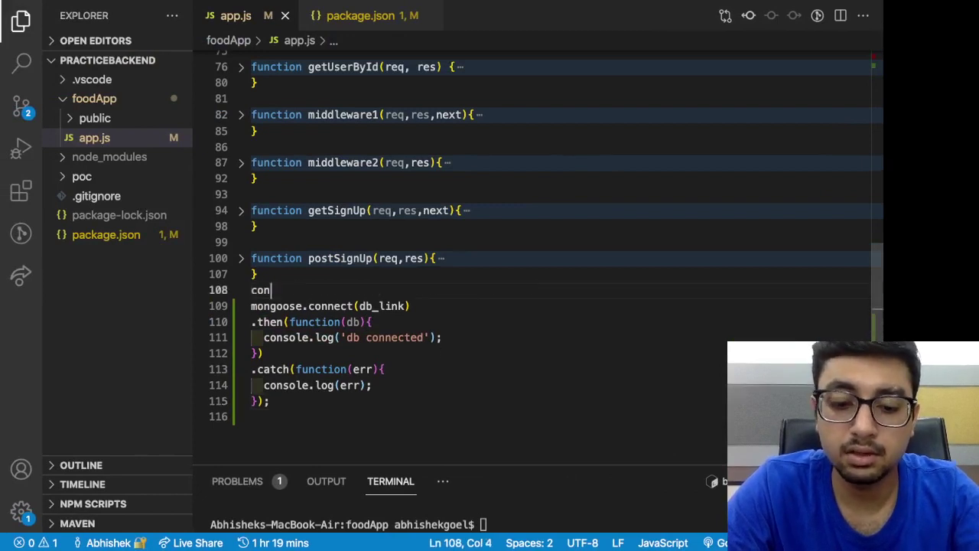
pyautogui.write('st db_')
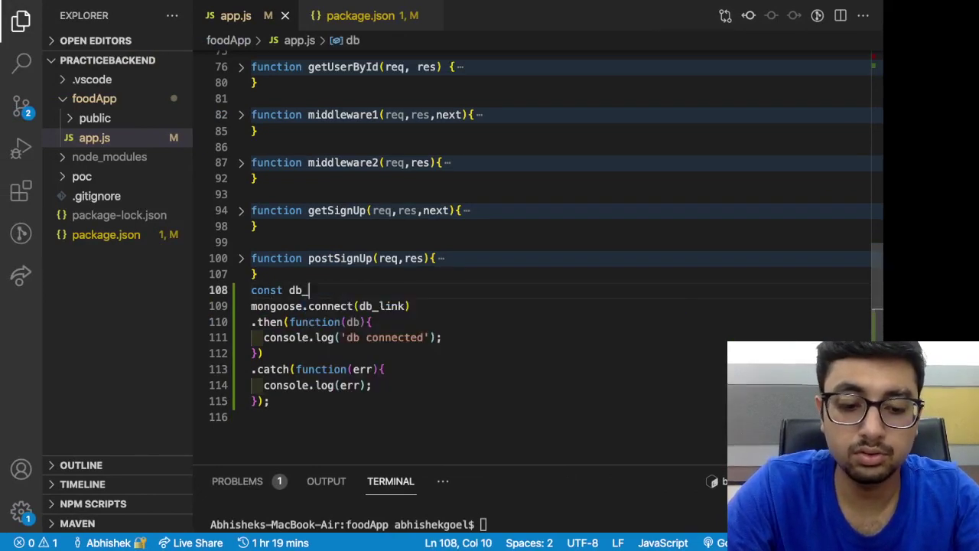
pyautogui.write("link=''")
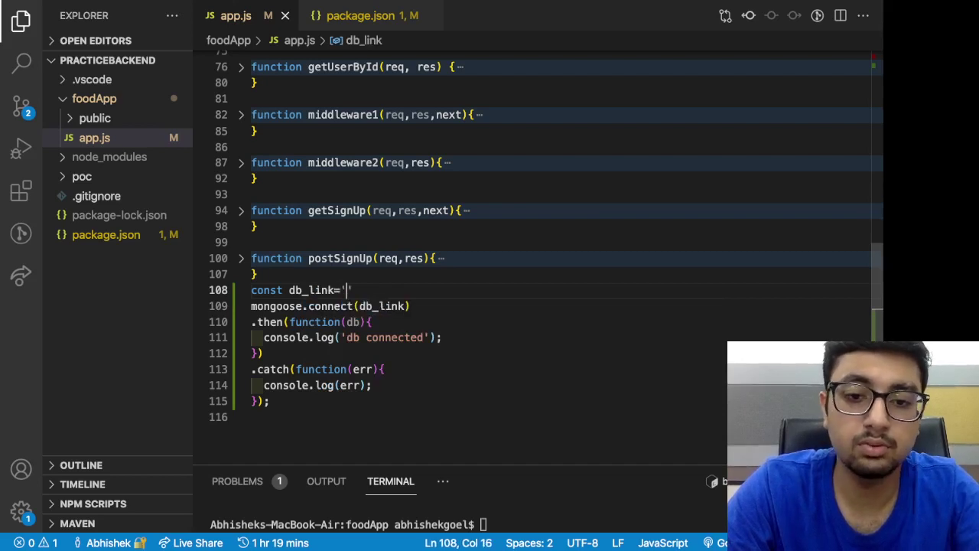
pyautogui.write(';')
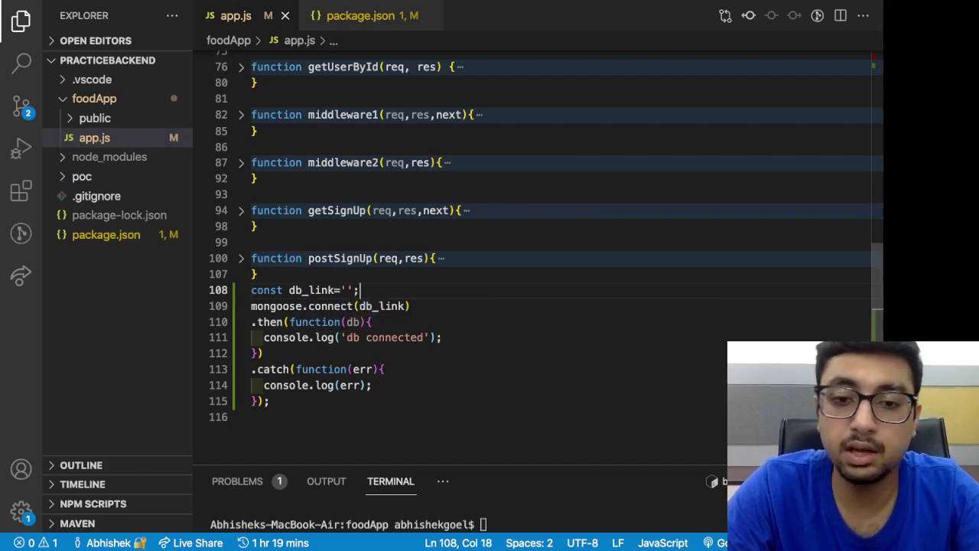
pyautogui.click(344, 288)
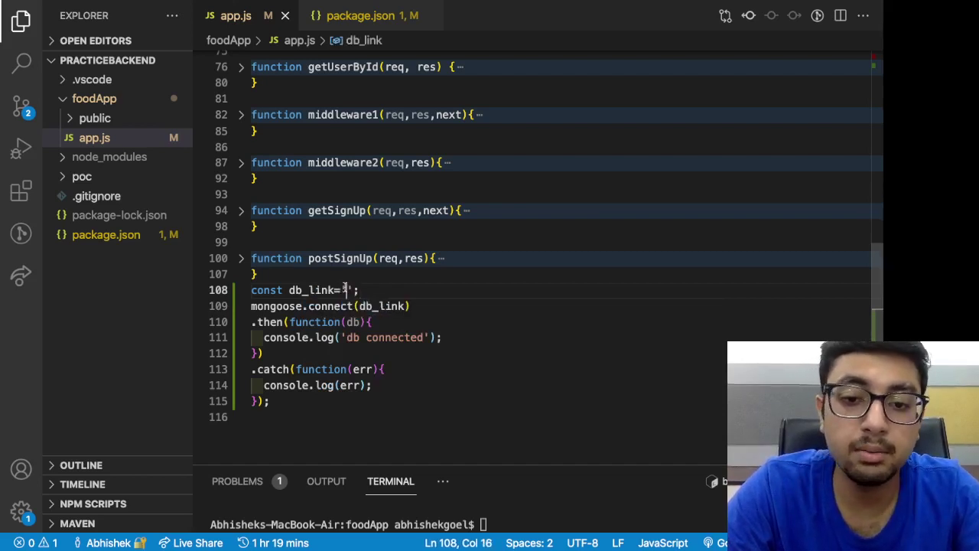
pyautogui.click(267, 269)
pyautogui.press('Return')
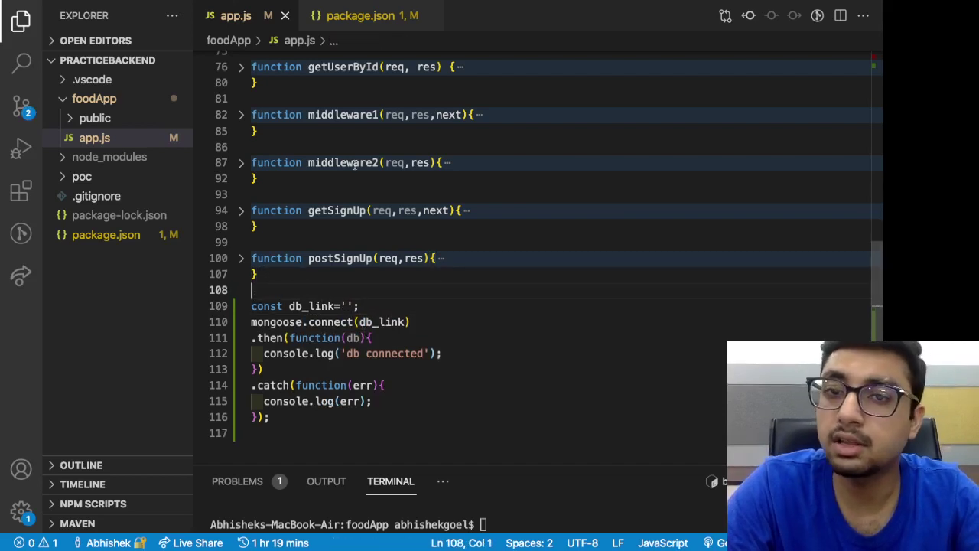
# Close the package.json file and return to the mongoose.connect block in app.js
pyautogui.scroll(2, 354, 164)
pyautogui.click(430, 15)
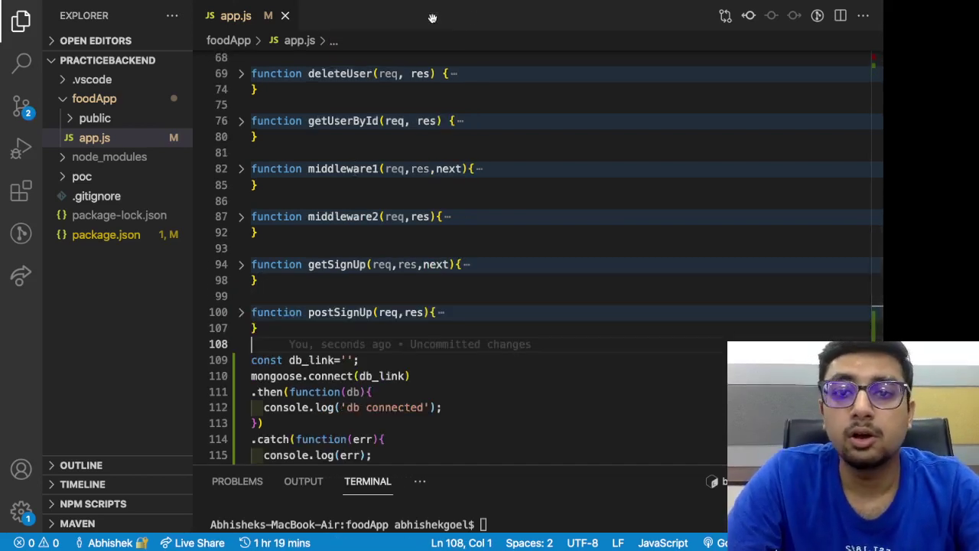
pyautogui.scroll(-3, 370, 306)
pyautogui.moveTo(370, 301)
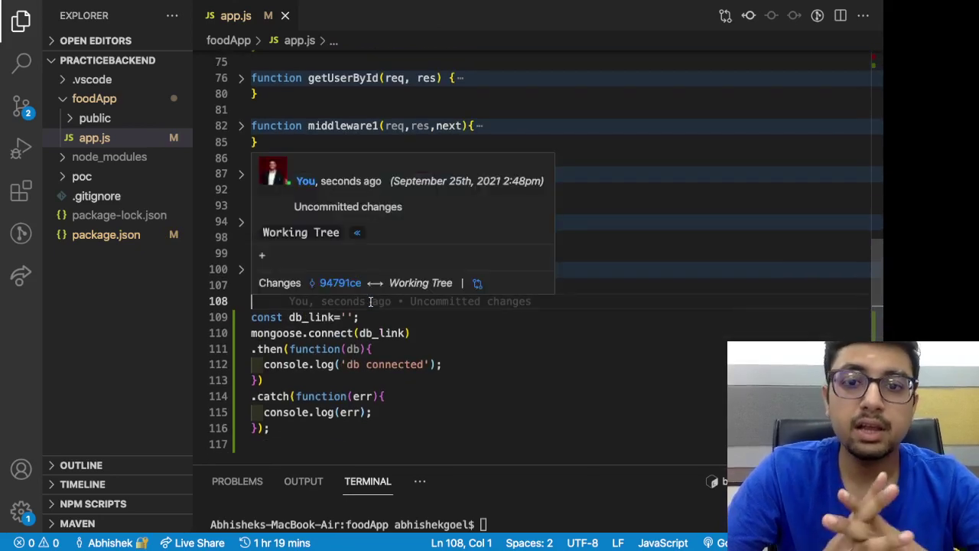
pyautogui.click(476, 364)
# Switch to the MongoDB Atlas page in the browser, check the cluster's creation status, and return to Visual Studio Code
pyautogui.press('super+Tab')
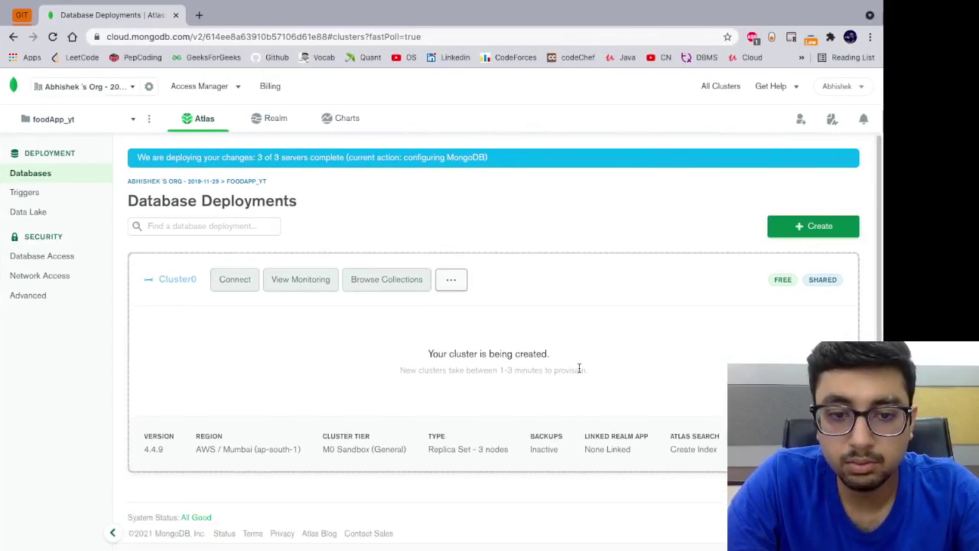
pyautogui.moveTo(549, 357); pyautogui.dragTo(426, 353)
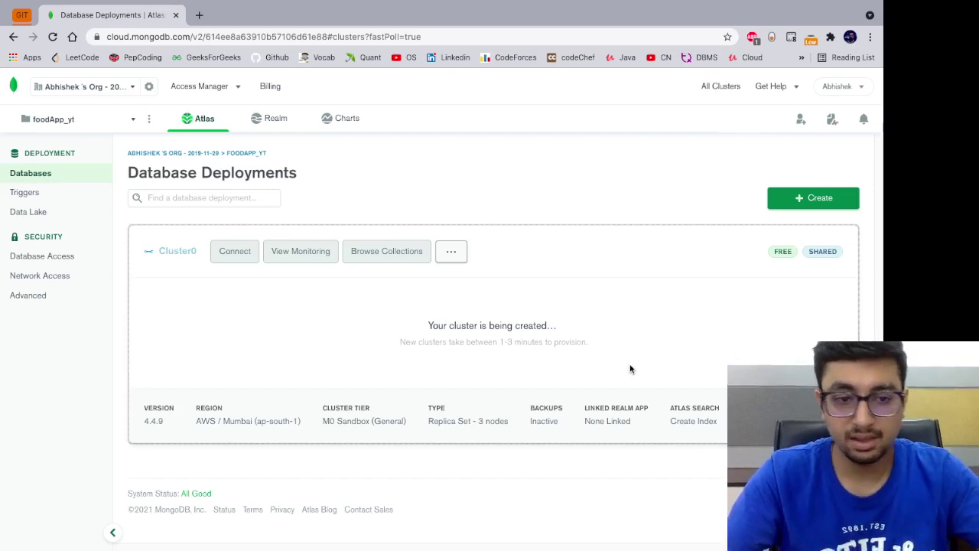
pyautogui.press('super+Tab')
pyautogui.press('super+Tab')
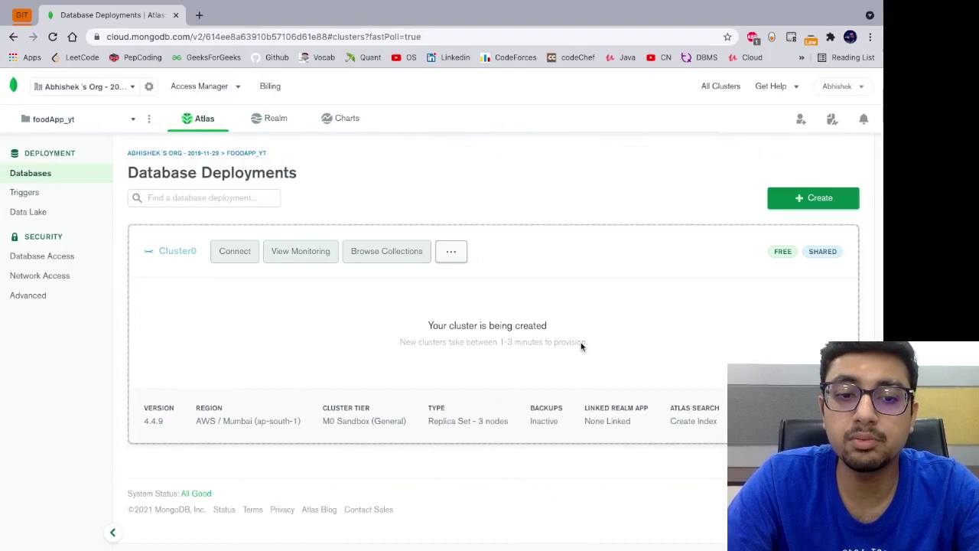
pyautogui.moveTo(585, 342); pyautogui.dragTo(400, 342)
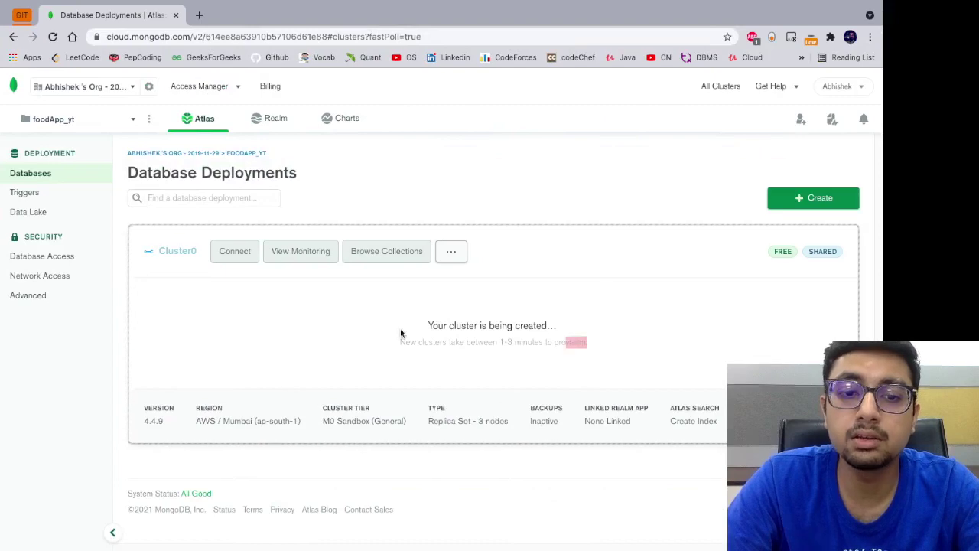
pyautogui.press('super+Tab')
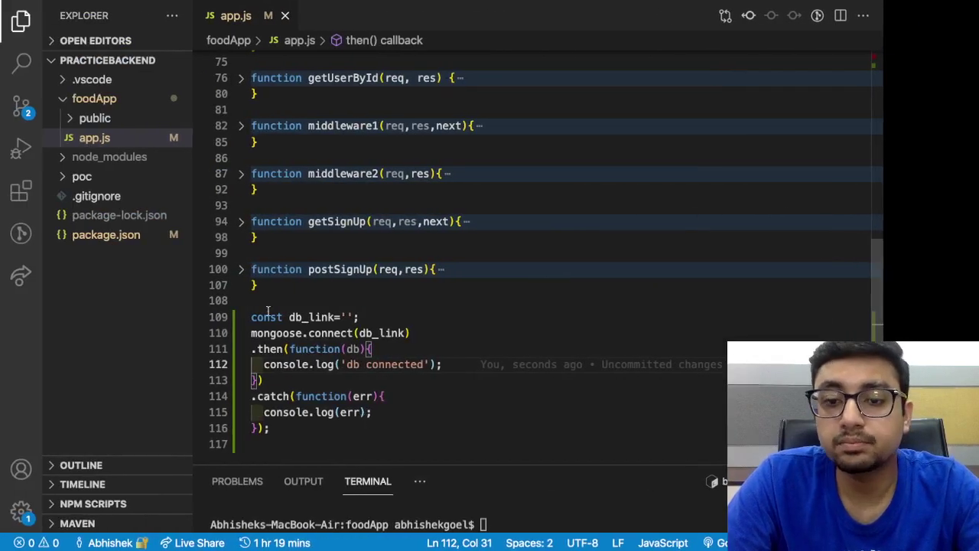
# Look over app.js and the database connection code at the end of the file
pyautogui.click(268, 311)
pyautogui.scroll(10, 346, 194)
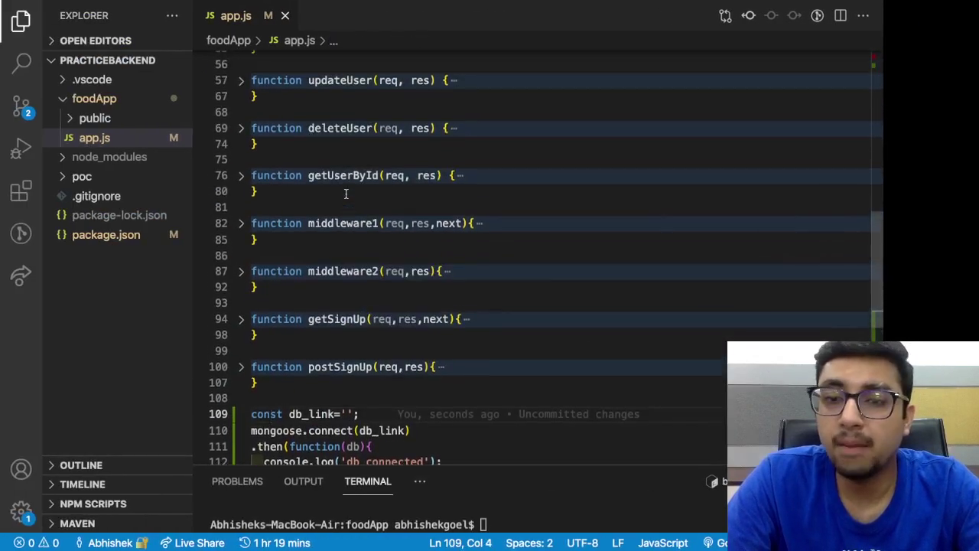
pyautogui.scroll(-15, 345, 193)
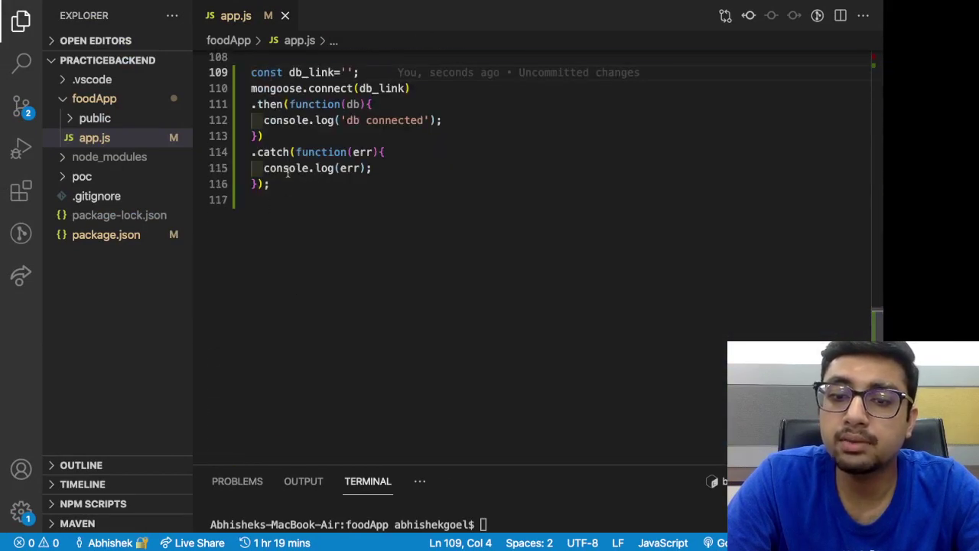
pyautogui.moveTo(288, 168); pyautogui.dragTo(251, 73)
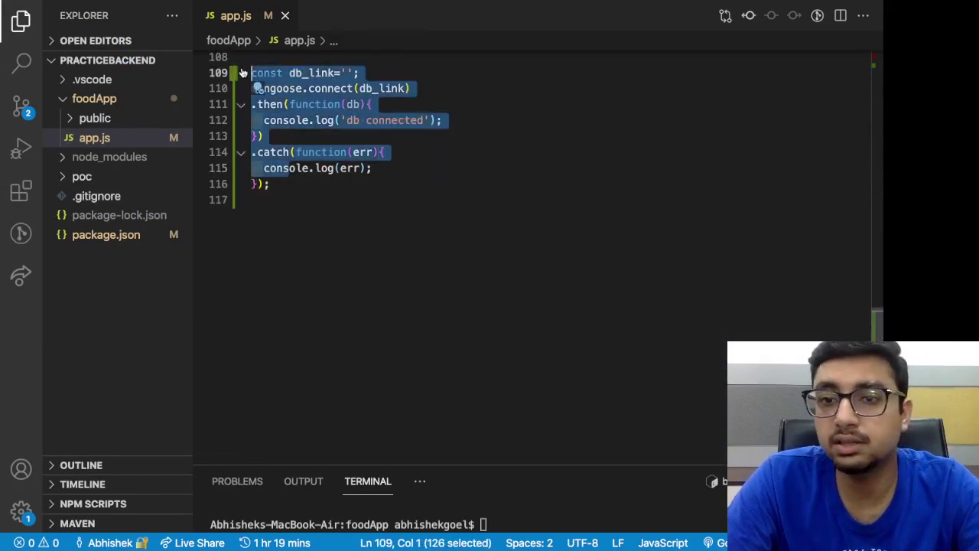
pyautogui.click(297, 206)
pyautogui.scroll(3, 292, 184)
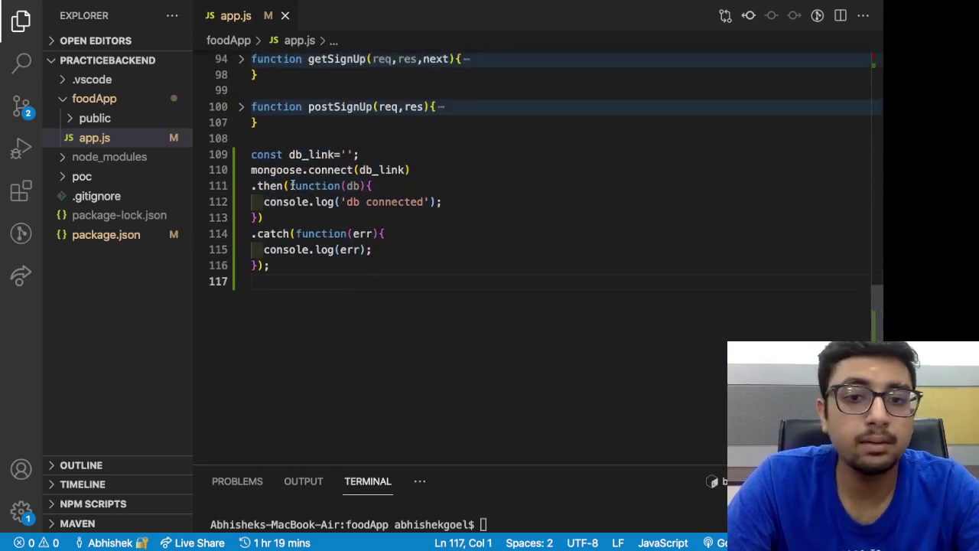
# Examine how the db_link constant feeds mongoose.connect, along with the 'db connected' message and the catch callback
pyautogui.moveTo(407, 192); pyautogui.dragTo(363, 193)
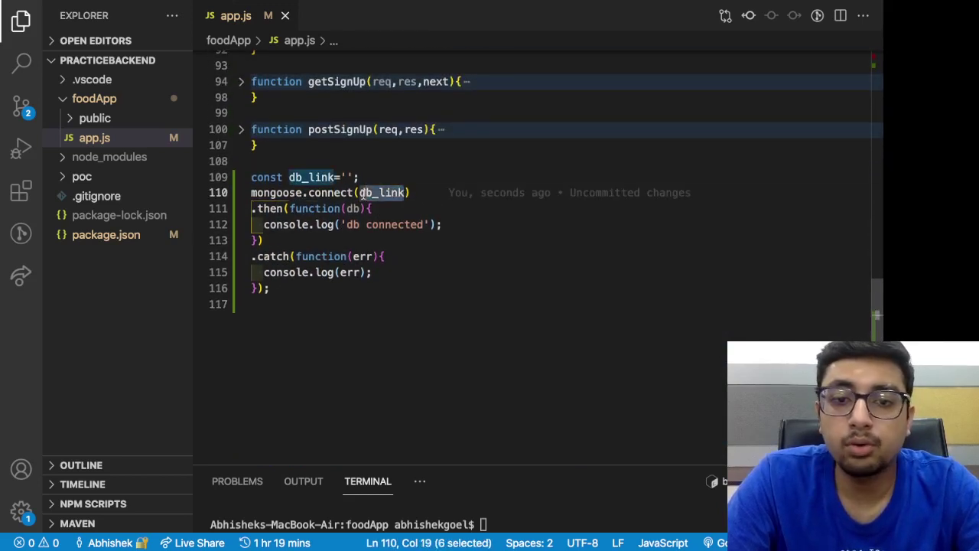
pyautogui.click(356, 177)
pyautogui.click(345, 177)
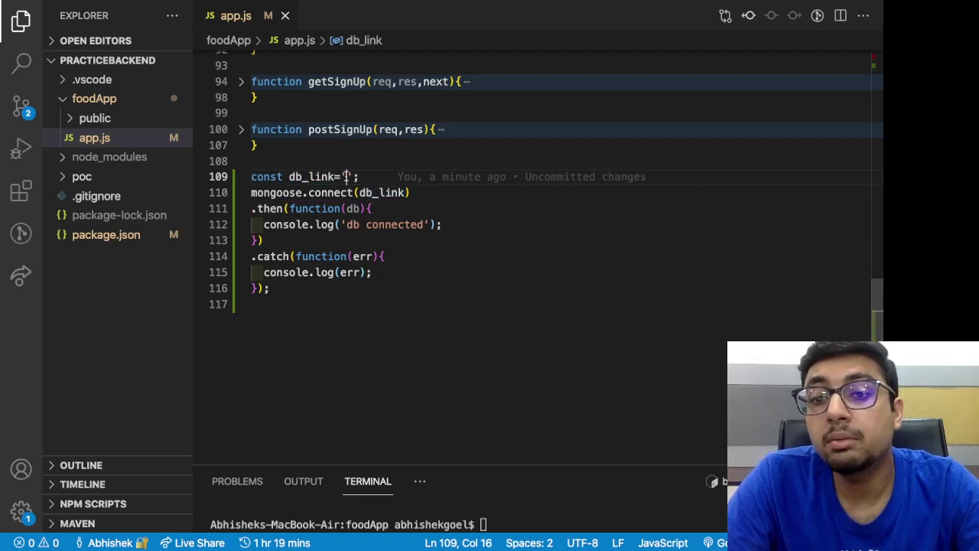
pyautogui.moveTo(374, 177)
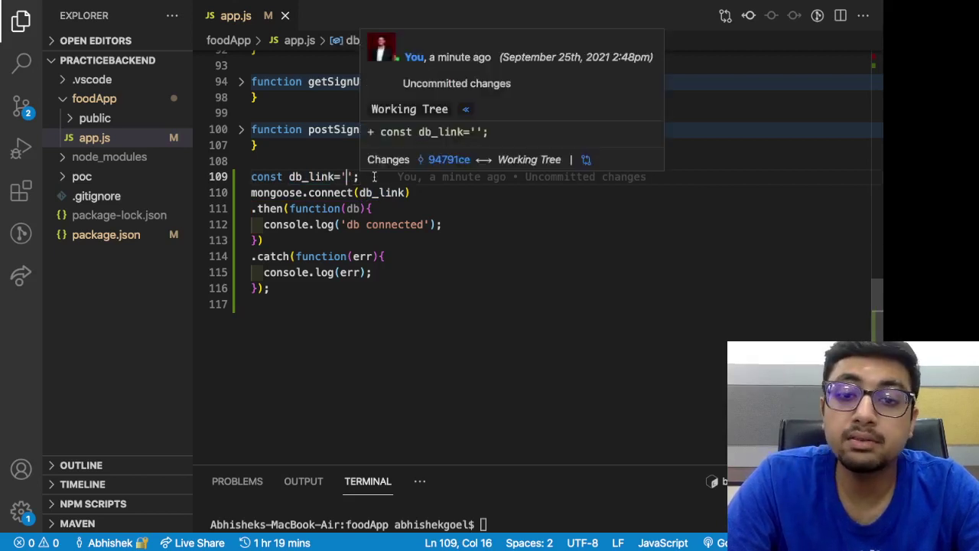
pyautogui.click(451, 225)
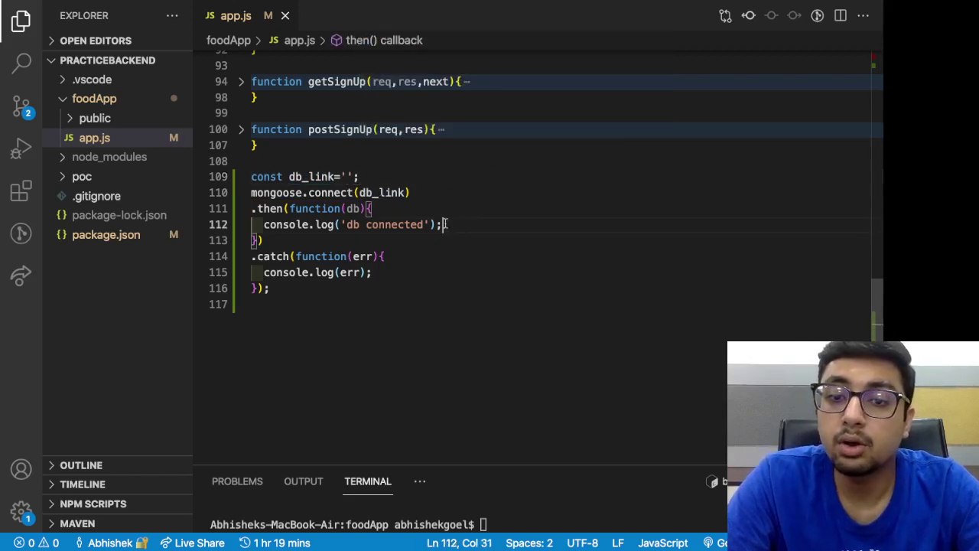
pyautogui.click(346, 177)
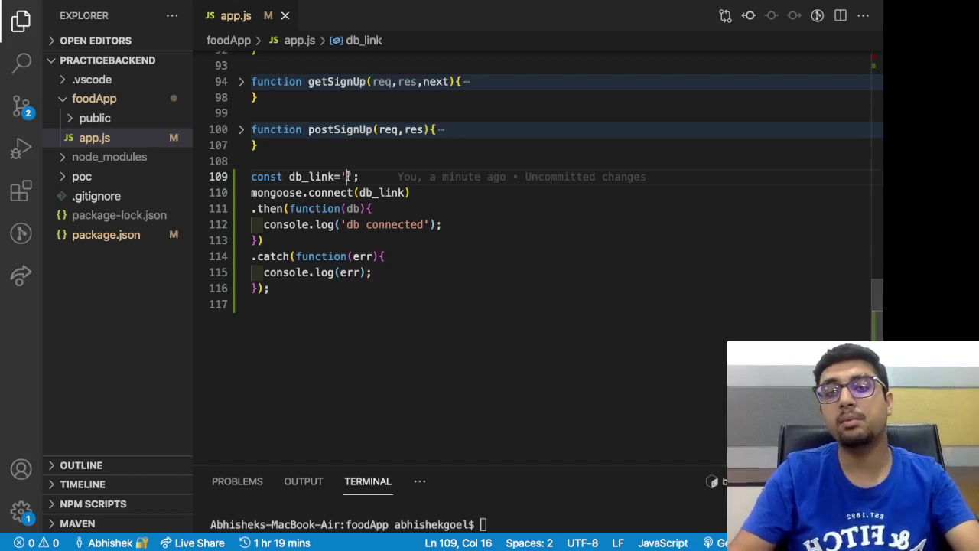
pyautogui.moveTo(414, 193); pyautogui.dragTo(308, 192)
pyautogui.moveTo(248, 192); pyautogui.dragTo(246, 193)
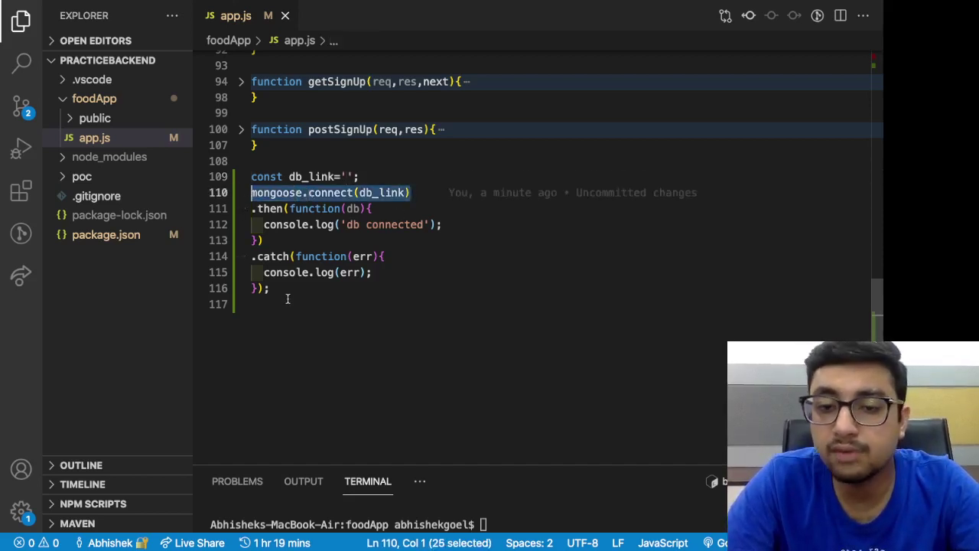
pyautogui.moveTo(288, 299); pyautogui.dragTo(264, 240)
pyautogui.click(355, 225)
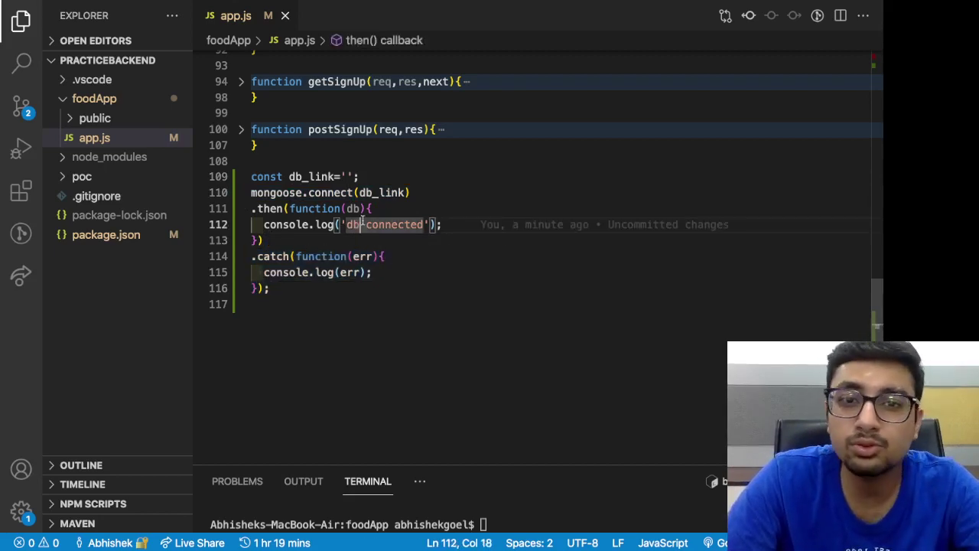
# Switch to the MongoDB Atlas page in the browser and start adding a new database user under Database Access
pyautogui.press('super+Tab')
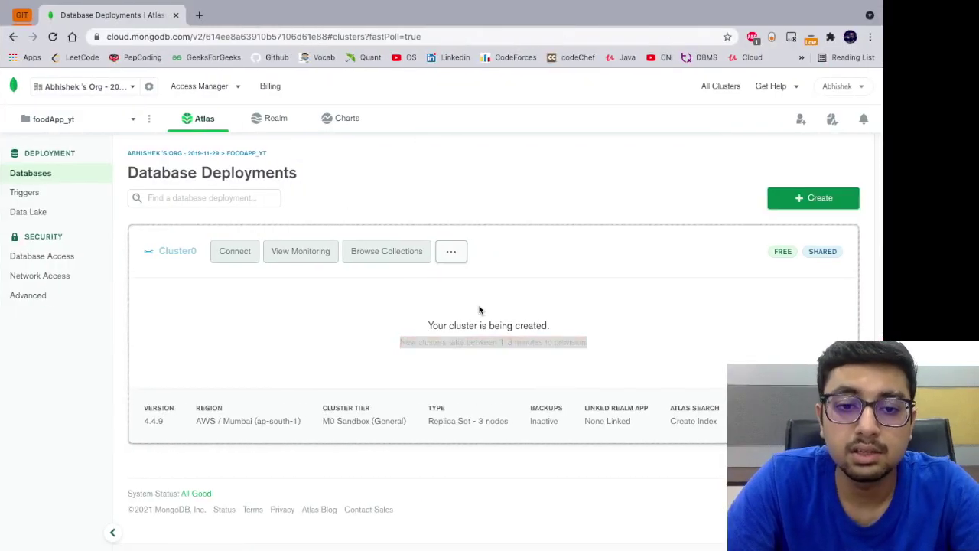
pyautogui.click(490, 349)
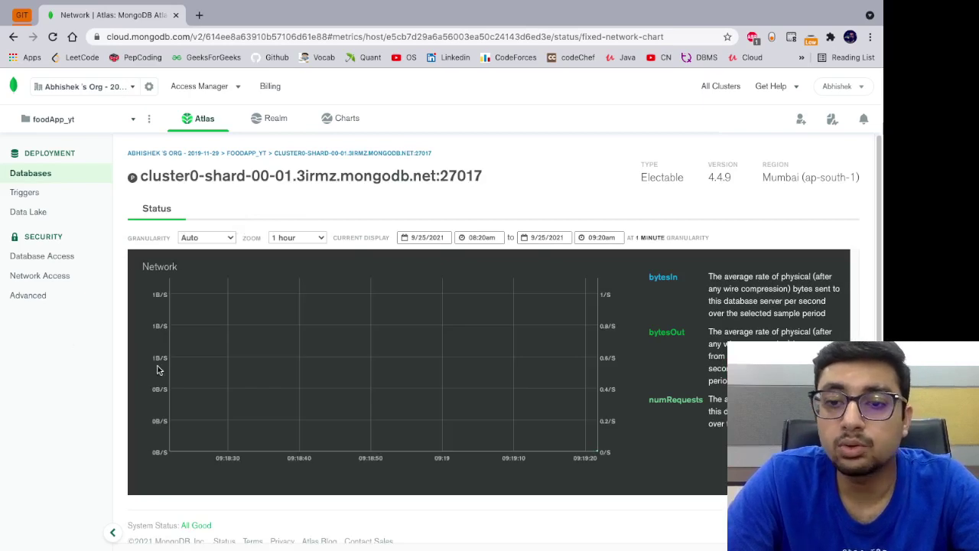
pyautogui.click(39, 258)
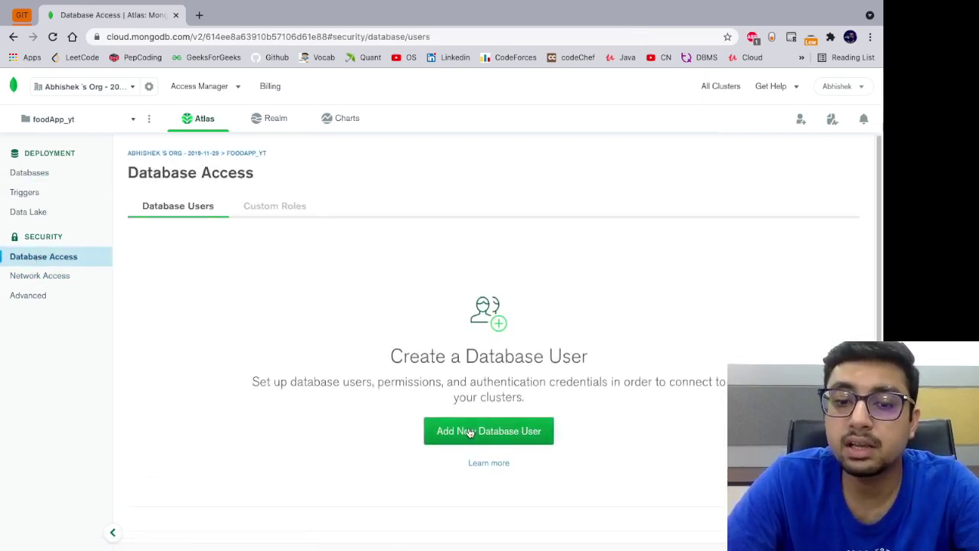
pyautogui.click(471, 431)
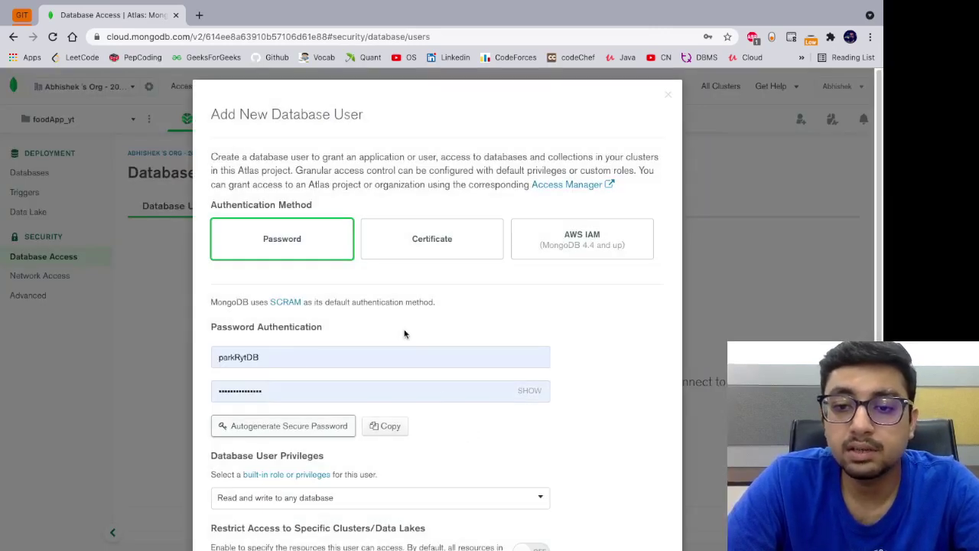
# Replace the prefilled username of the new database user with admin
pyautogui.click(367, 354)
pyautogui.hotkey('ctrl', 'a')
pyautogui.press('BackSpace')
pyautogui.write('u')
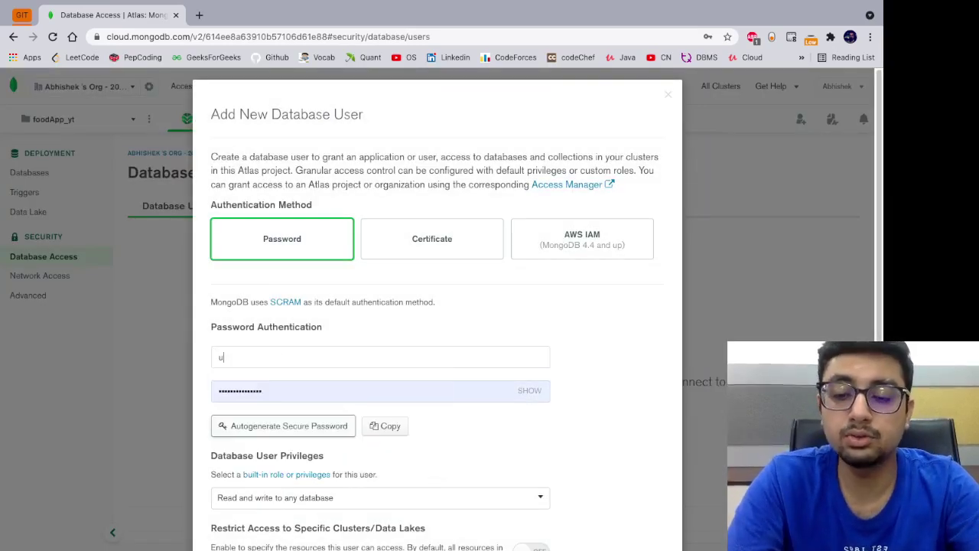
pyautogui.write('ser')
pyautogui.press('BackSpace')
pyautogui.press('BackSpace')
pyautogui.press('BackSpace')
pyautogui.press('BackSpace')
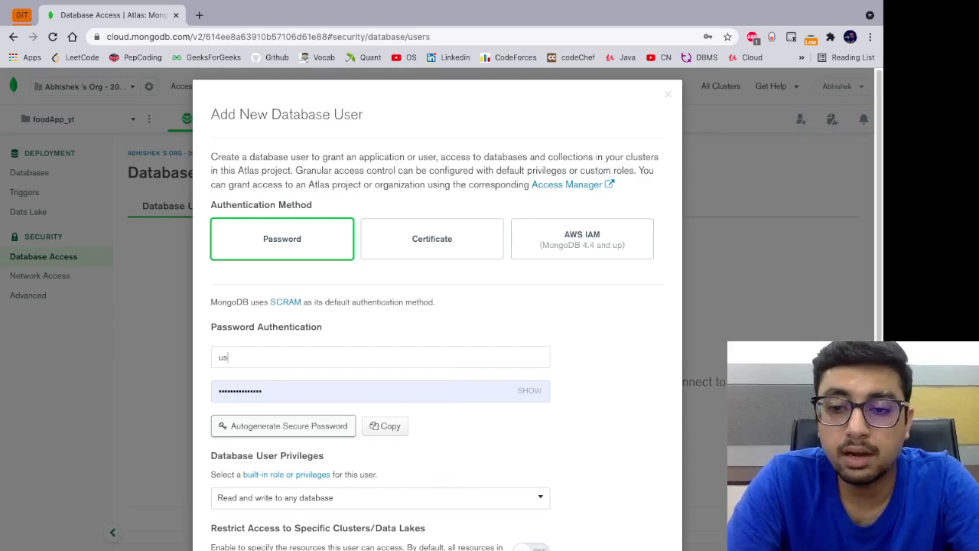
pyautogui.write('admin')
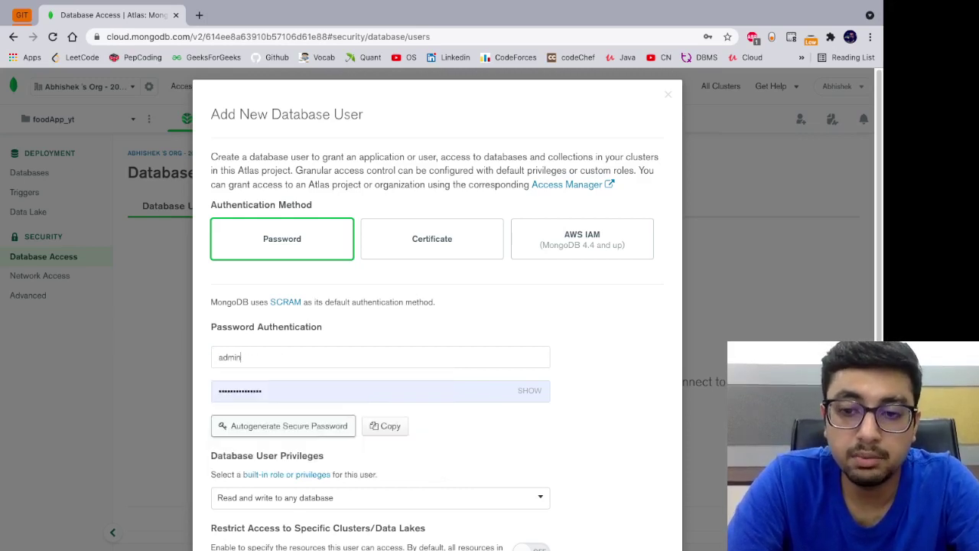
# Clear the prefilled password of the new database user and autogenerate a secure password
pyautogui.click(397, 391)
pyautogui.hotkey('ctrl', 'a')
pyautogui.press('BackSpace')
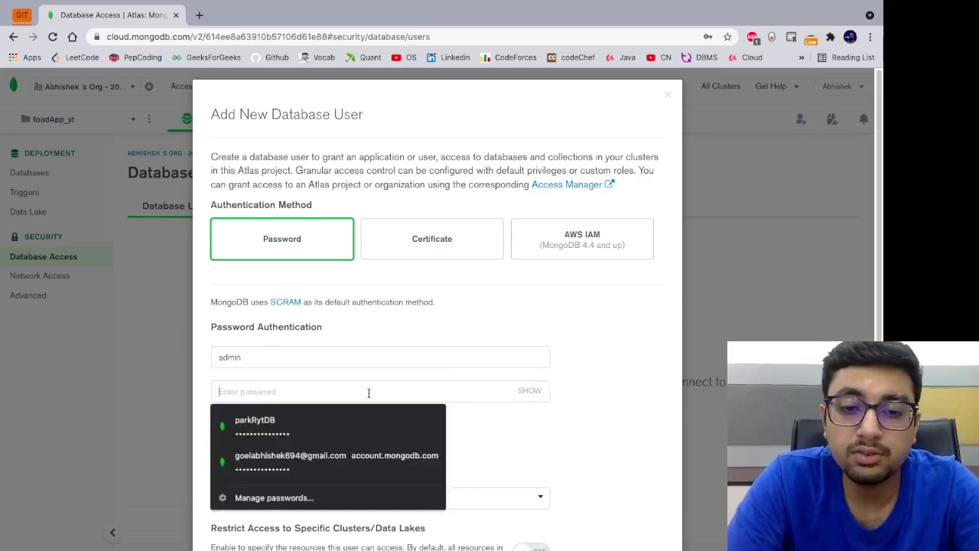
pyautogui.click(511, 447)
pyautogui.click(325, 430)
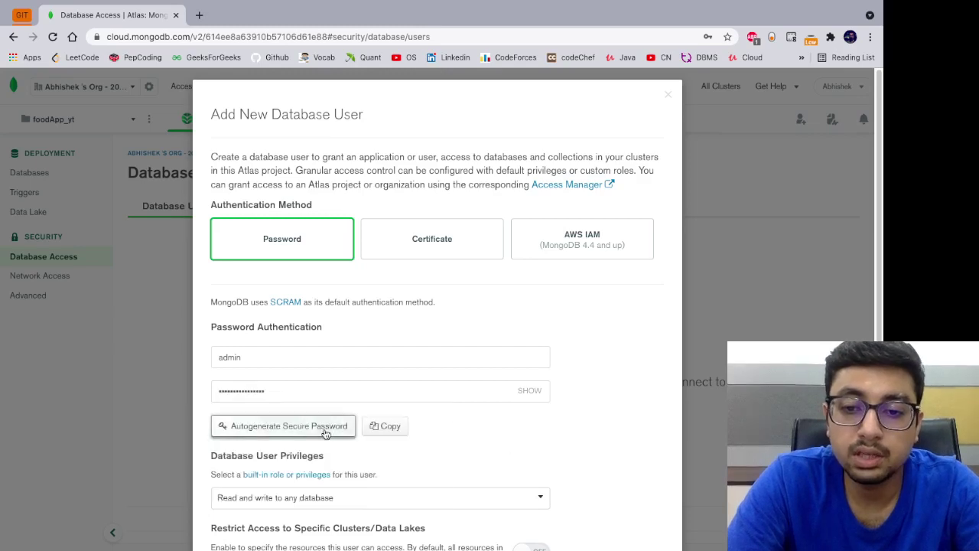
# Reveal the generated database user password, copy it and save it in a note in the Notes app
pyautogui.click(537, 392)
pyautogui.doubleClick(427, 398)
pyautogui.press('super+c')
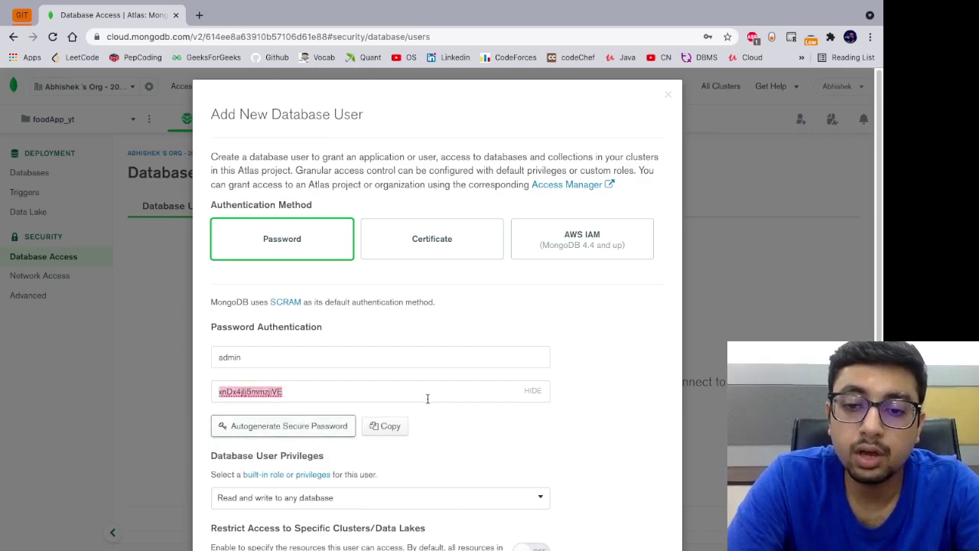
pyautogui.press('F4')
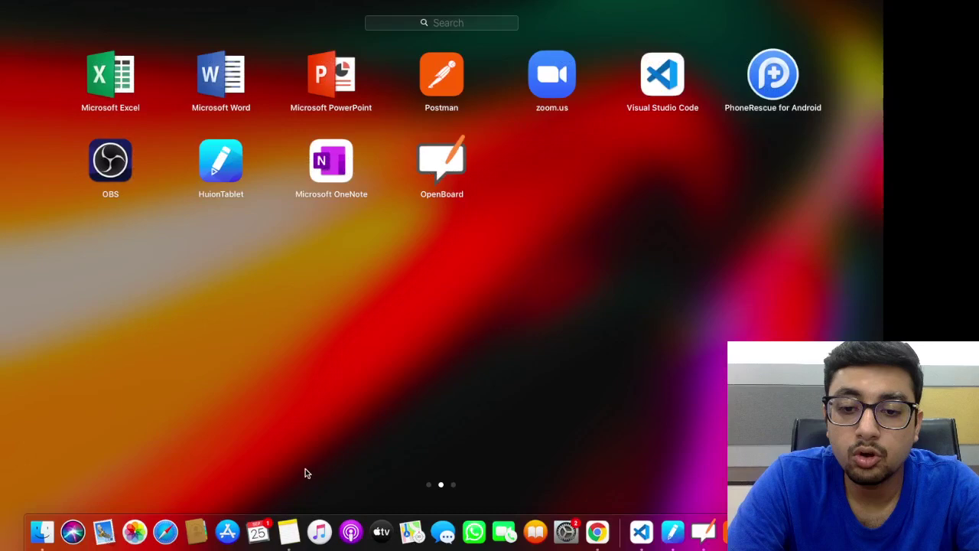
pyautogui.click(289, 535)
pyautogui.press('super+v')
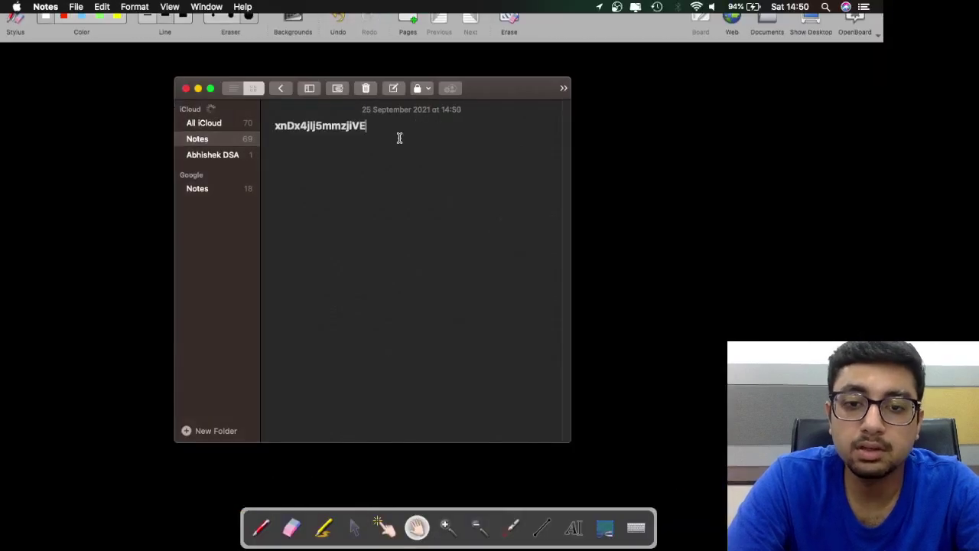
# Return to the Atlas page, set the new user's privileges to Atlas admin and add the user
pyautogui.hotkey('ctrl', 'Up')
pyautogui.hotkey('ctrl', 'Right')
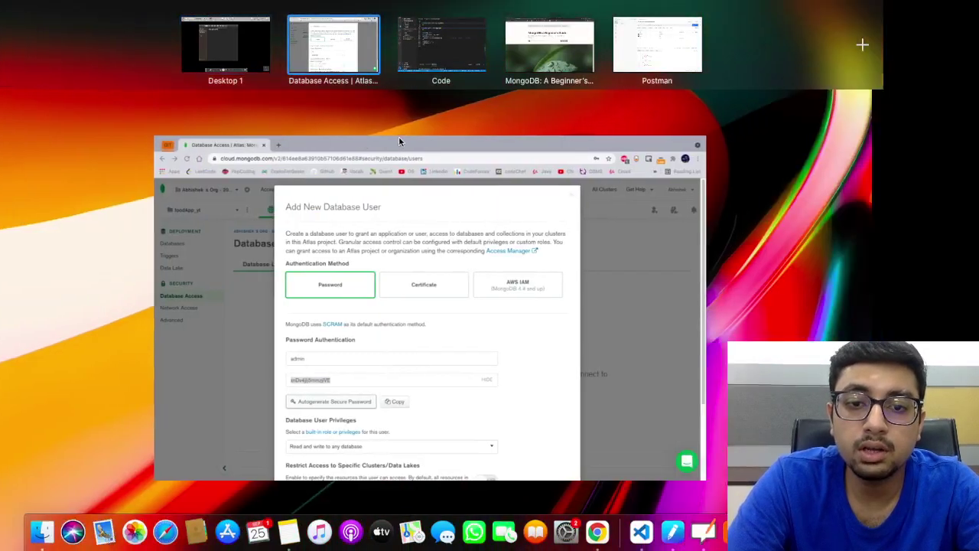
pyautogui.hotkey('ctrl', 'Right')
pyautogui.hotkey('ctrl', 'Left')
pyautogui.click(507, 280)
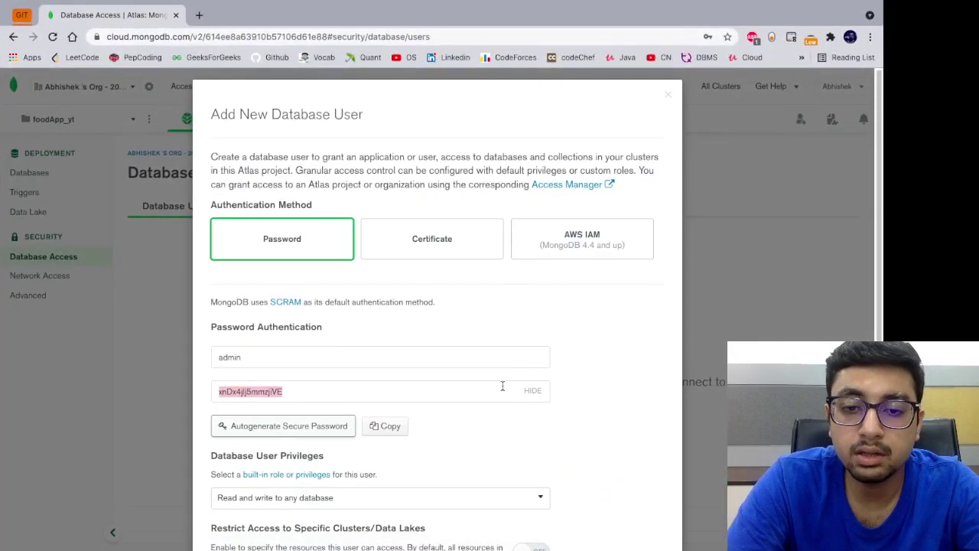
pyautogui.scroll(-1, 502, 385)
pyautogui.scroll(-2, 502, 385)
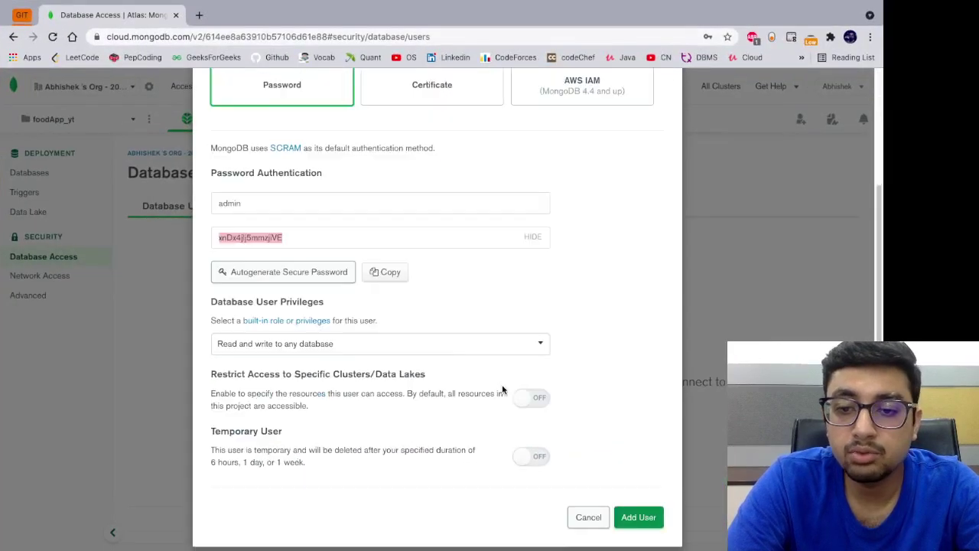
pyautogui.click(479, 341)
pyautogui.click(451, 381)
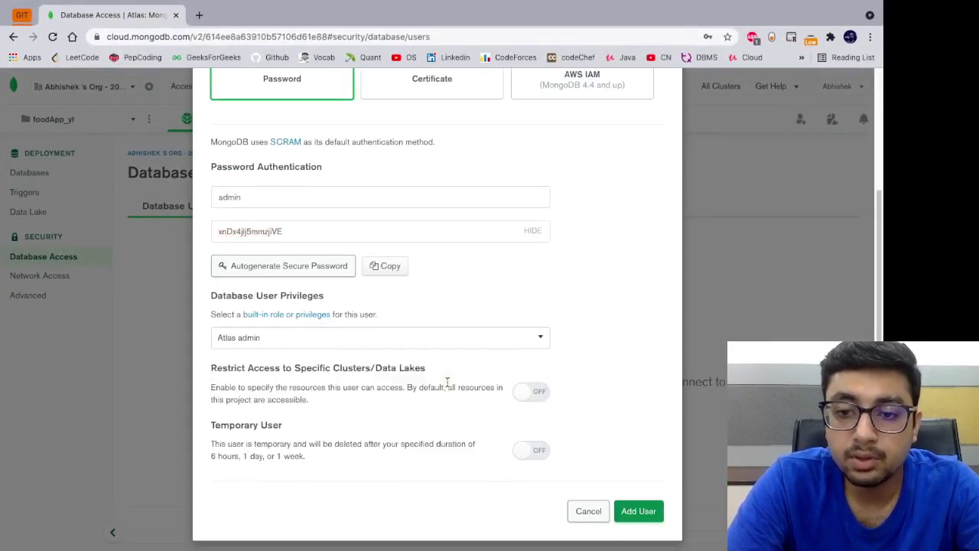
pyautogui.click(641, 510)
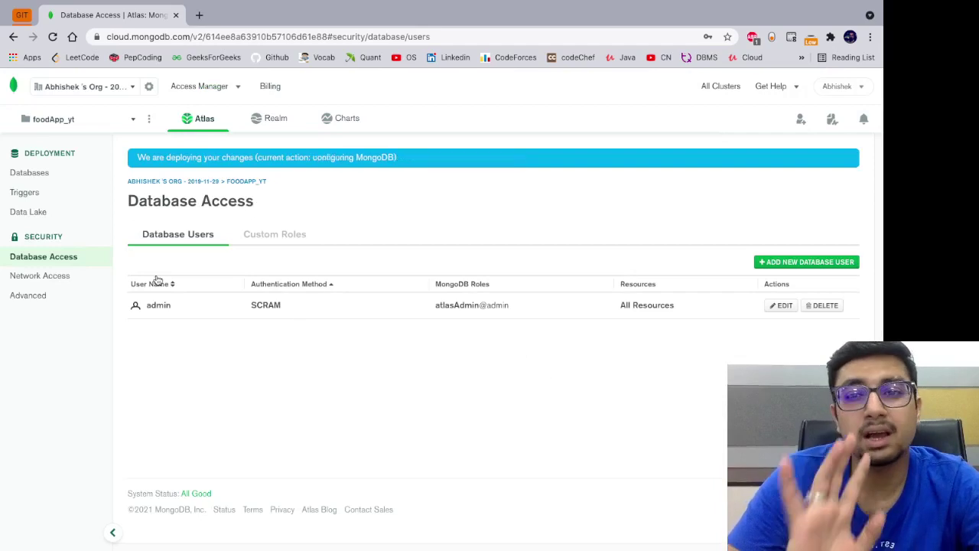
# Go to the project's Network Access settings and start adding an IP access list entry
pyautogui.click(28, 284)
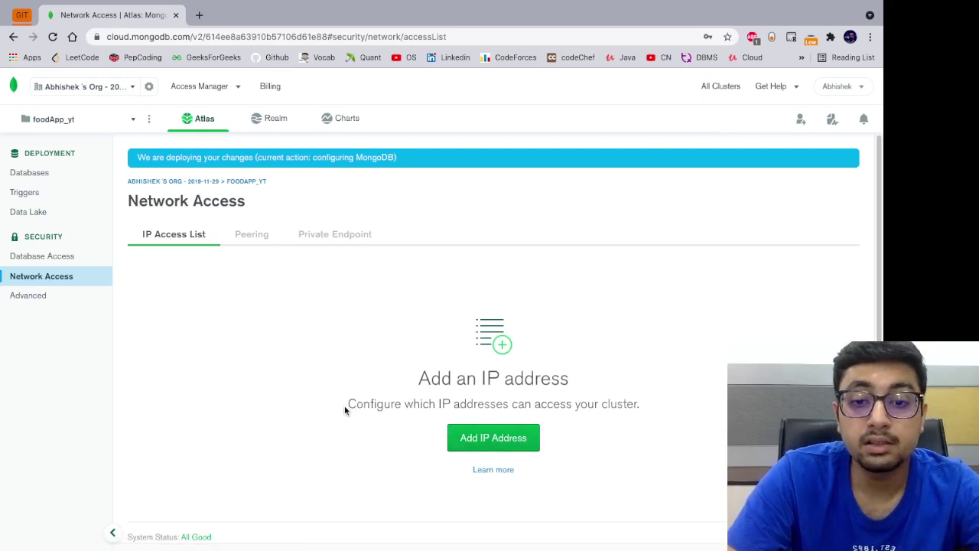
pyautogui.moveTo(348, 405); pyautogui.dragTo(659, 403)
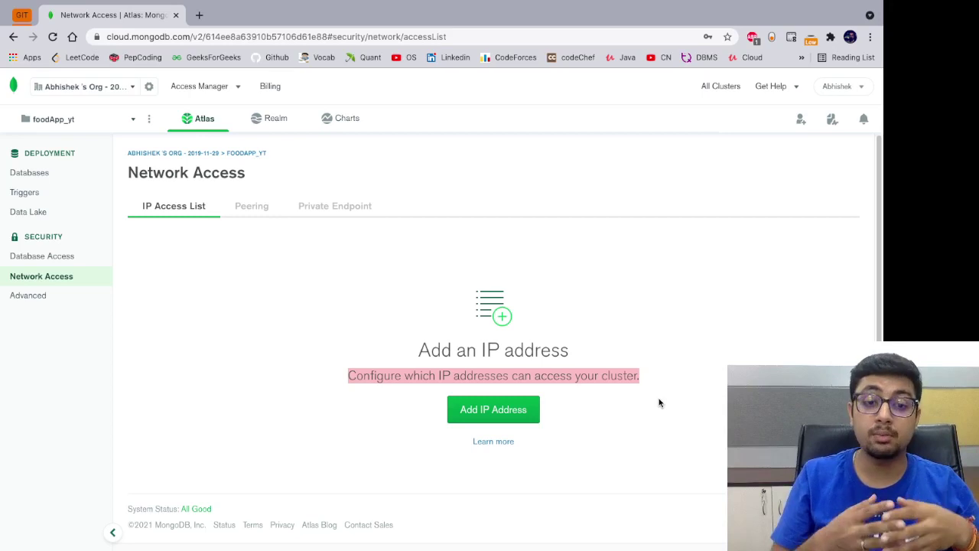
pyautogui.click(516, 425)
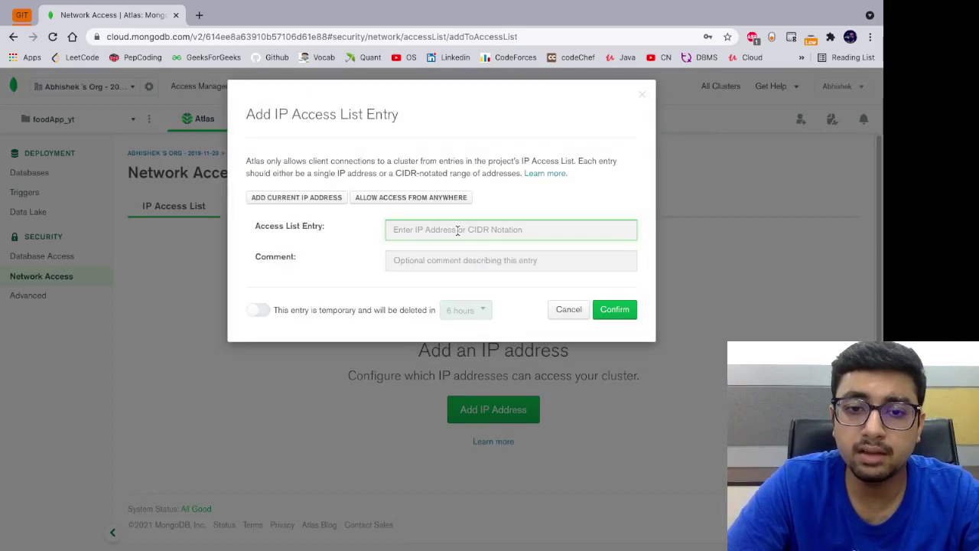
# Try filling the access list entry with the current IP address and check the available Wi-Fi networks
pyautogui.click(325, 199)
pyautogui.click(463, 228)
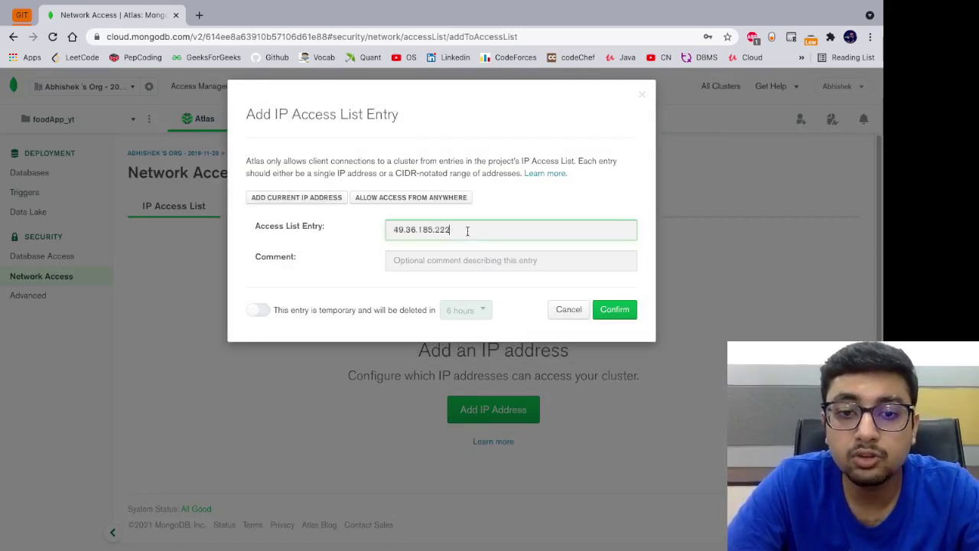
pyautogui.doubleClick(465, 228)
pyautogui.click(469, 229)
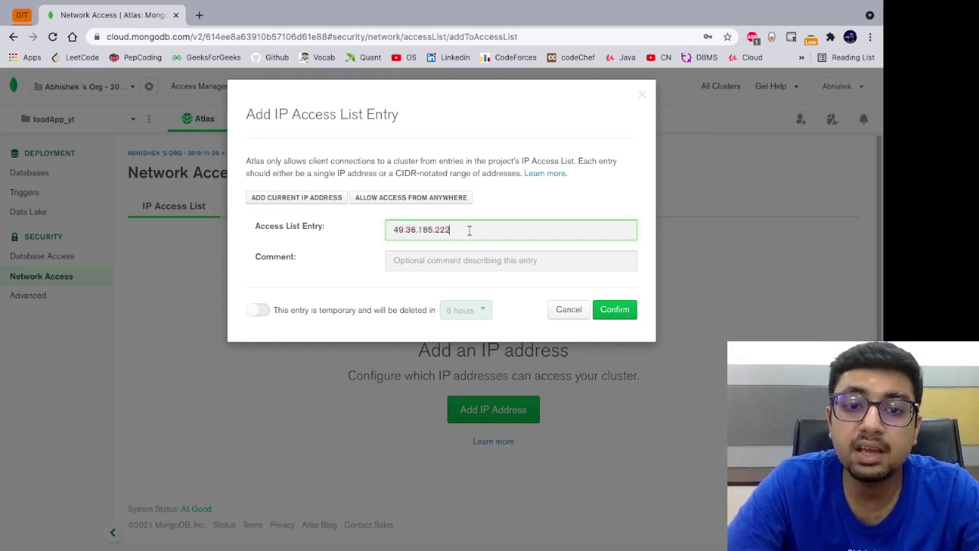
pyautogui.moveTo(779, 5)
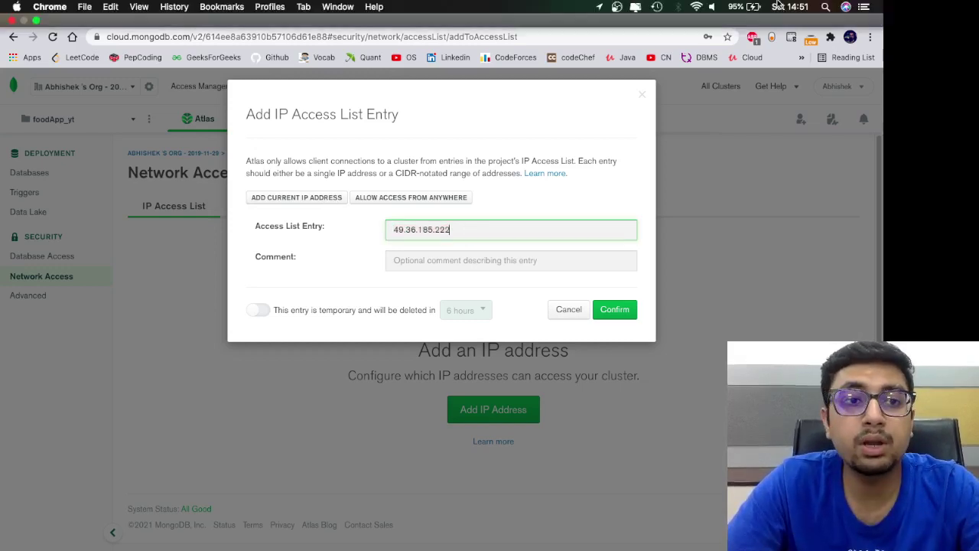
pyautogui.click(698, 7)
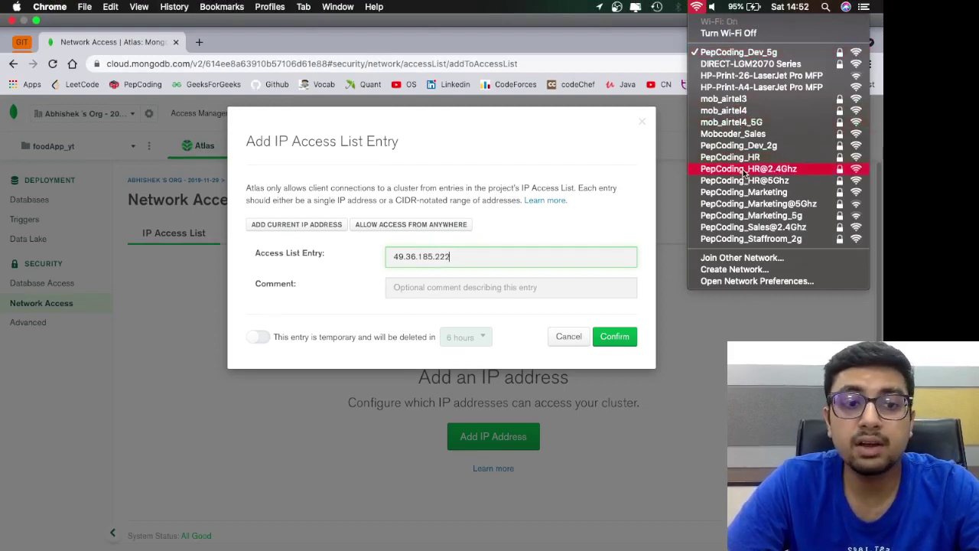
pyautogui.click(696, 7)
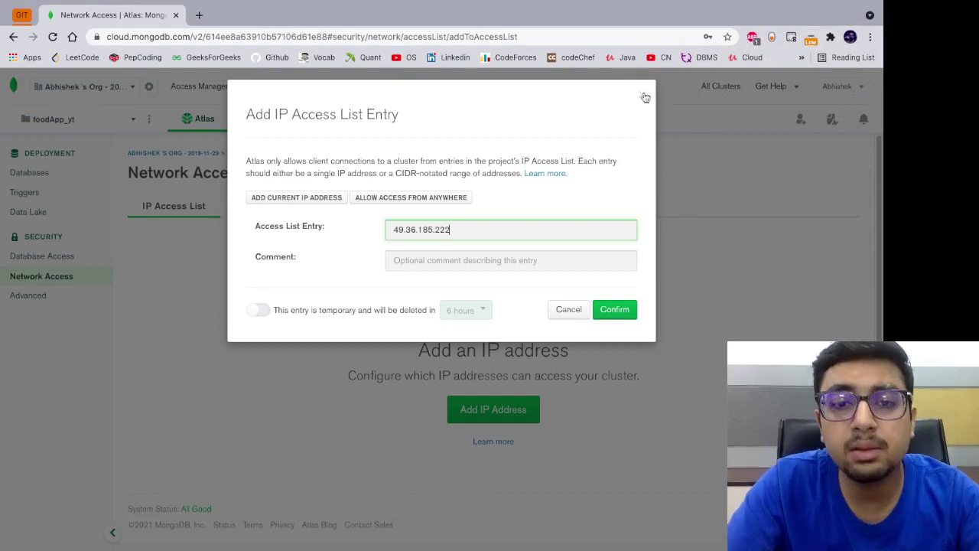
# Allow access from anywhere with the entry 0.0.0.0/0 and confirm it
pyautogui.click(451, 204)
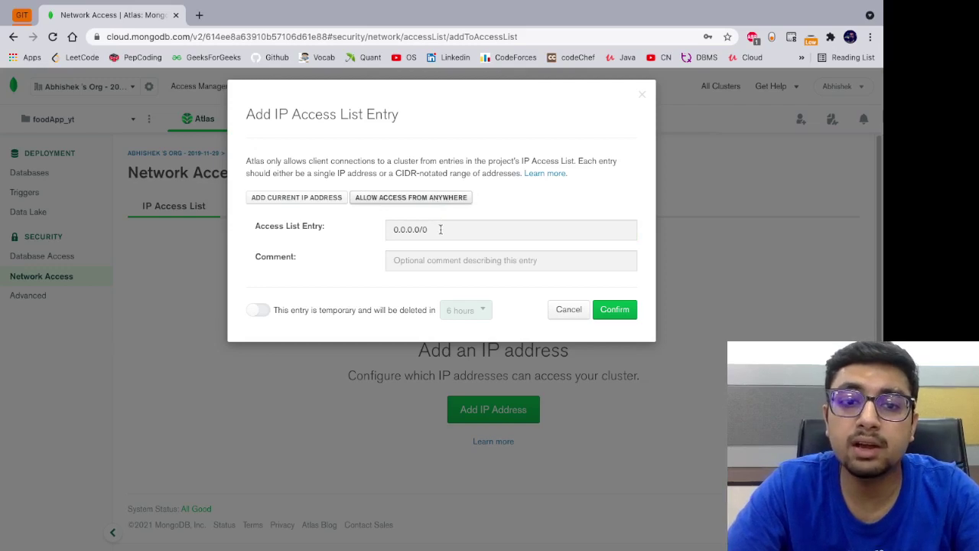
pyautogui.moveTo(440, 230); pyautogui.dragTo(386, 229)
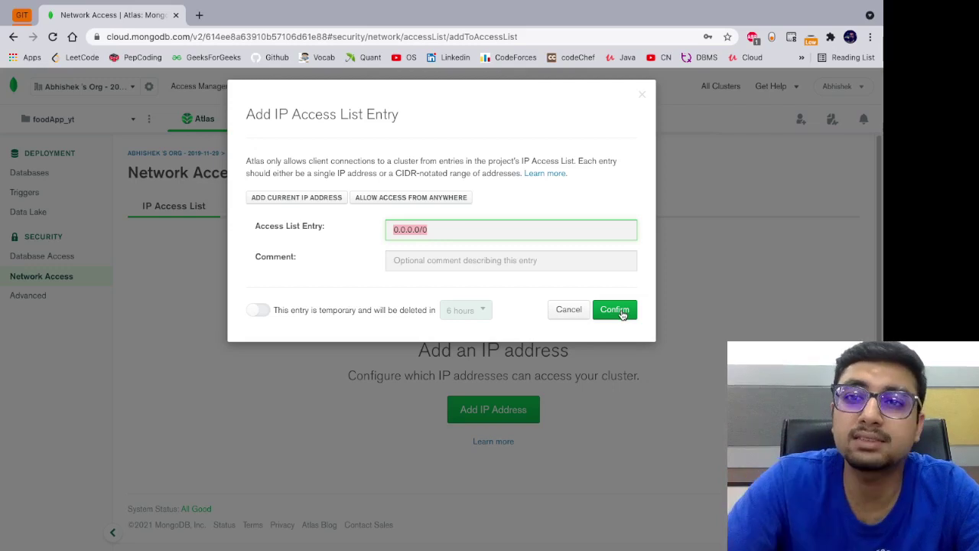
pyautogui.click(616, 310)
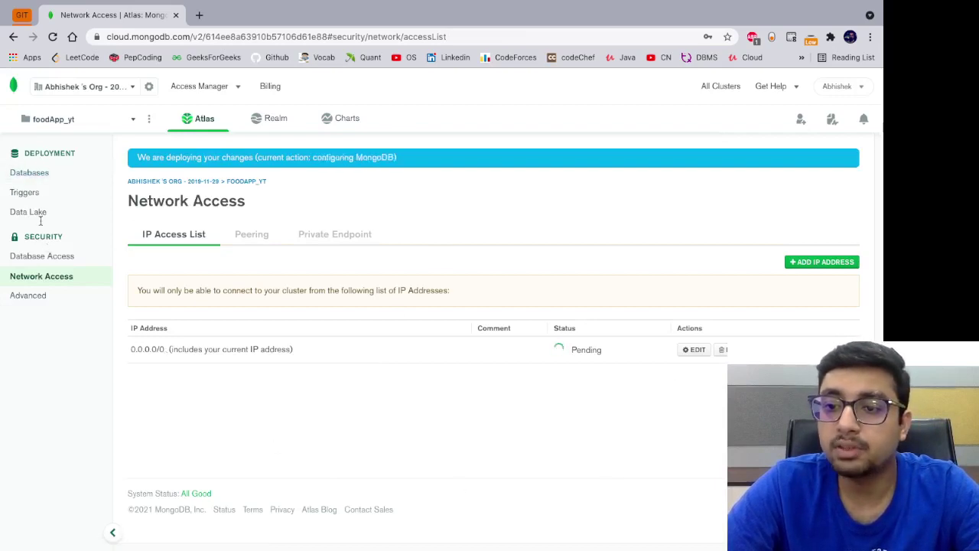
# Open the application connection details for Cluster0 under Databases and copy the Node.js connection string
pyautogui.click(27, 174)
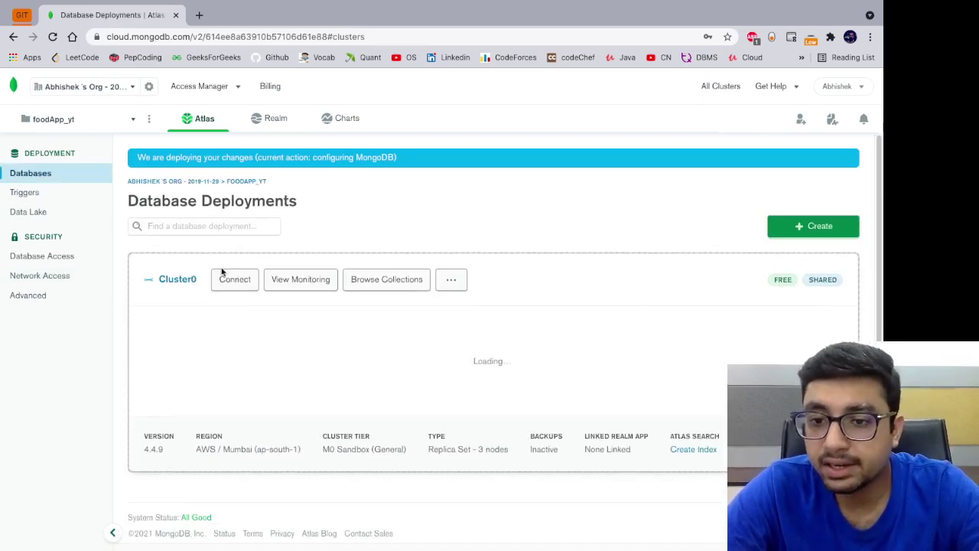
pyautogui.click(235, 283)
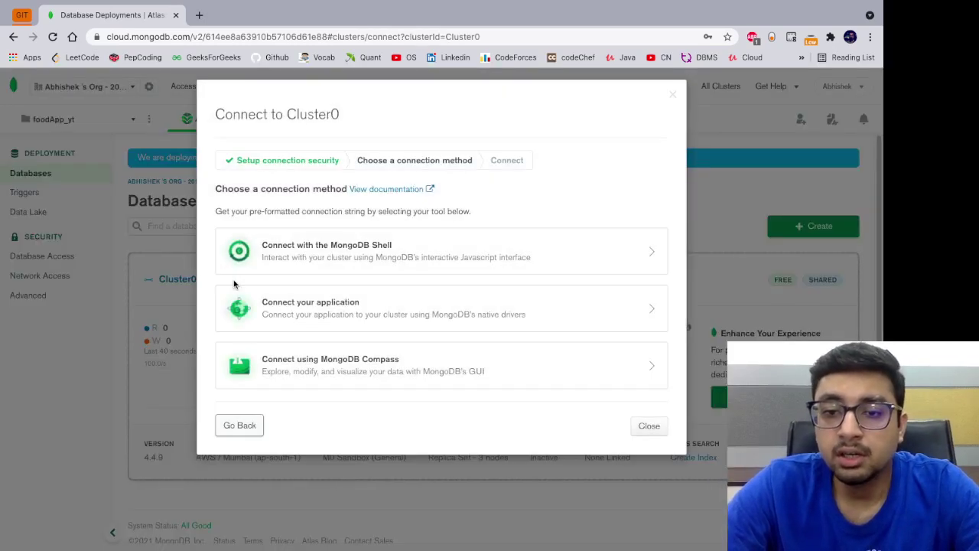
pyautogui.click(347, 320)
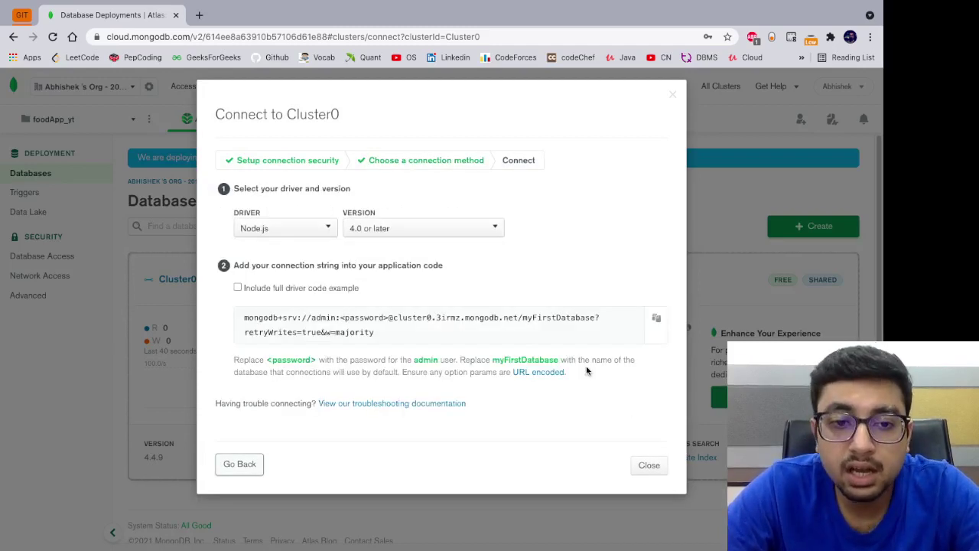
pyautogui.click(656, 318)
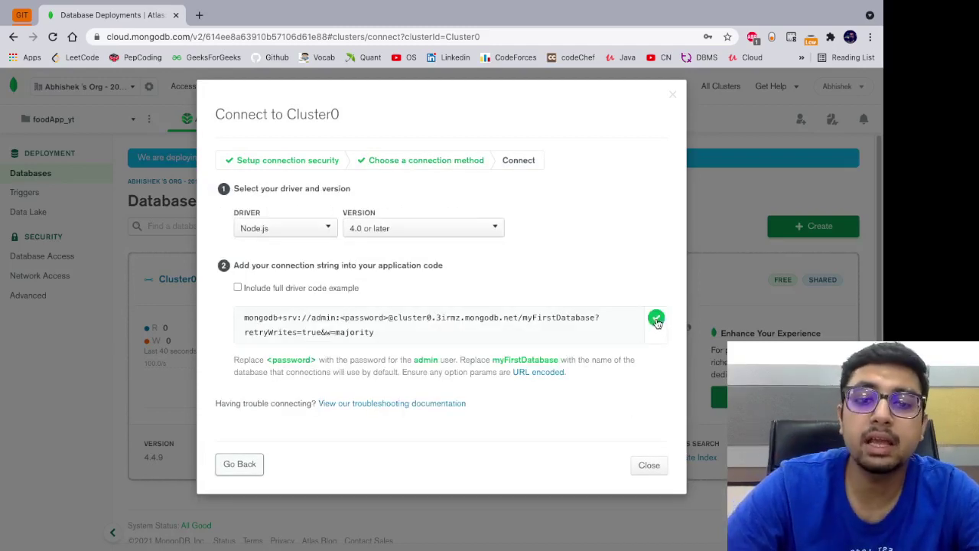
# Switch to Visual Studio Code and paste the connection string between the quotes of the db_link constant in app.js
pyautogui.hotkey('ctrl', 'Left')
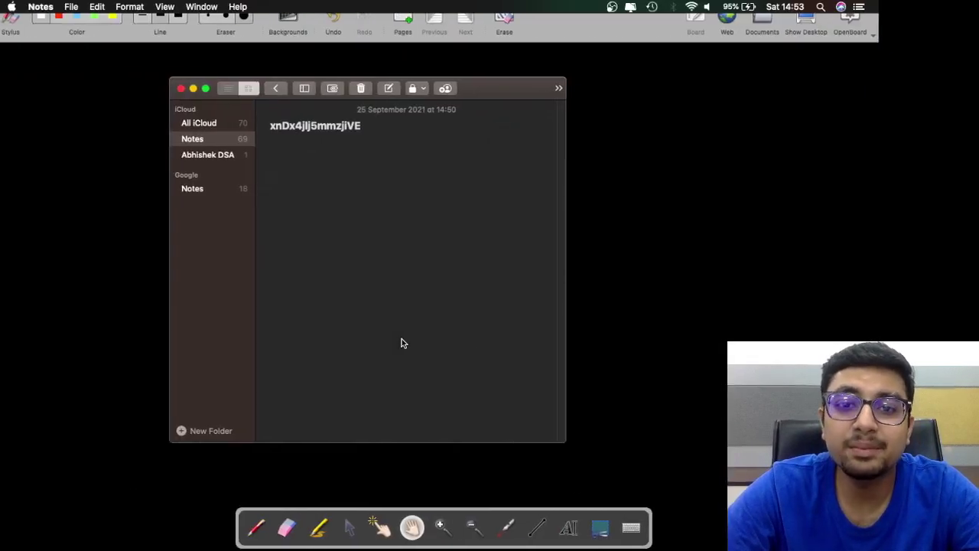
pyautogui.hotkey('ctrl', 'Right')
pyautogui.hotkey('ctrl', 'Right')
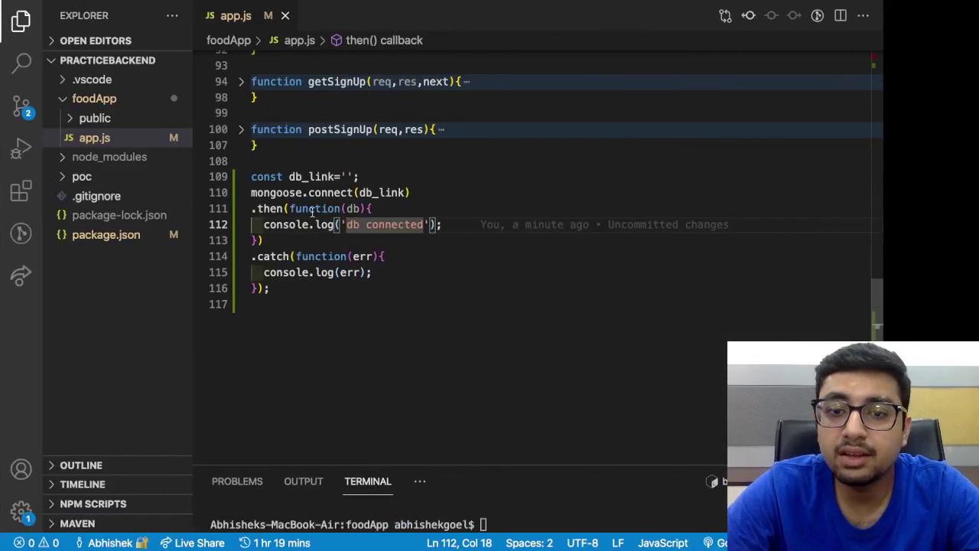
pyautogui.click(349, 175)
pyautogui.press('super+v')
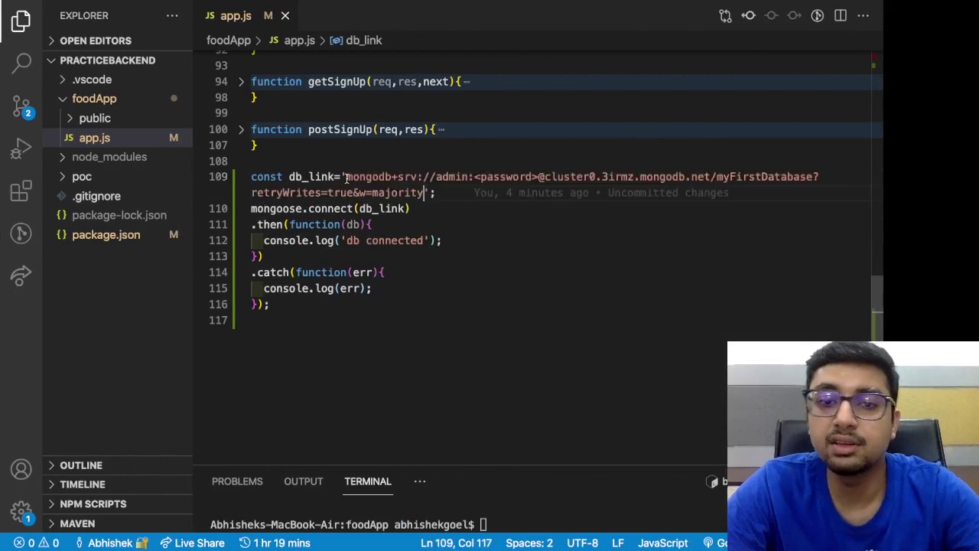
# Check the <password> placeholder instructions in Atlas, copy the saved password from the Notes app and close the Cluster0 connection dialog
pyautogui.hotkey('ctrl', 'Left')
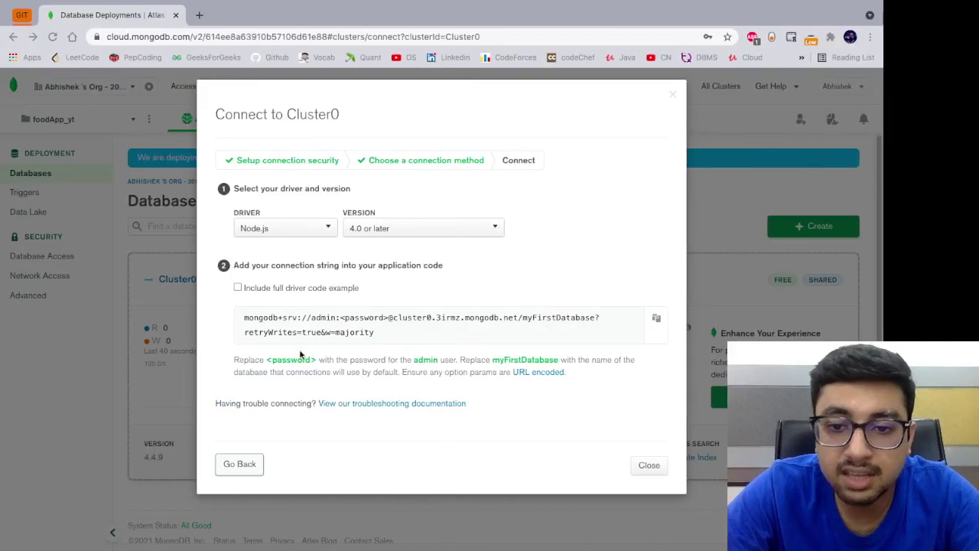
pyautogui.moveTo(265, 359); pyautogui.dragTo(457, 360)
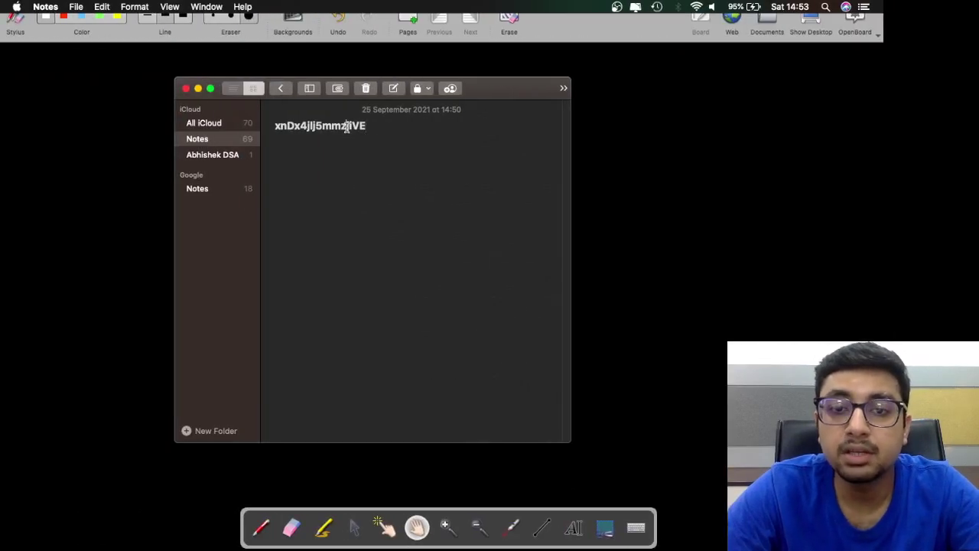
pyautogui.doubleClick(346, 129)
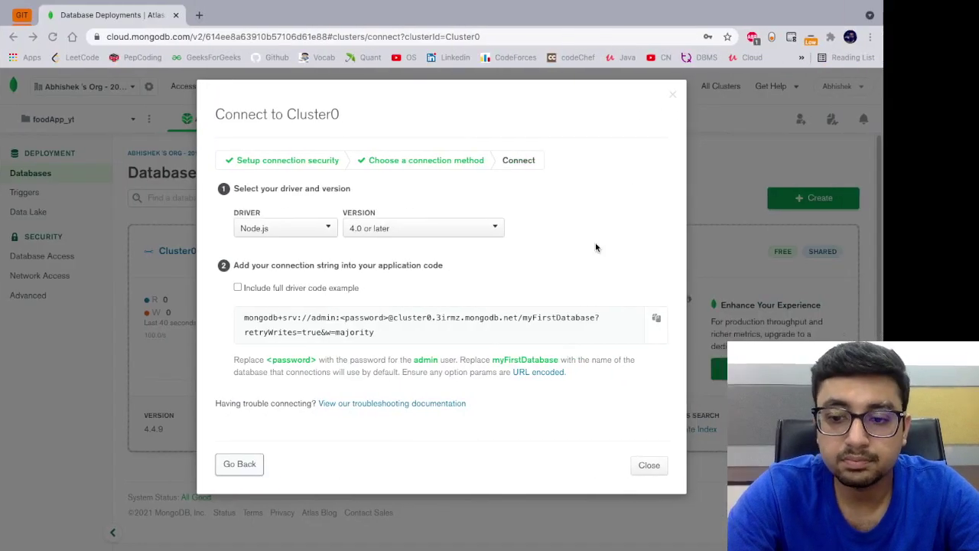
pyautogui.click(648, 465)
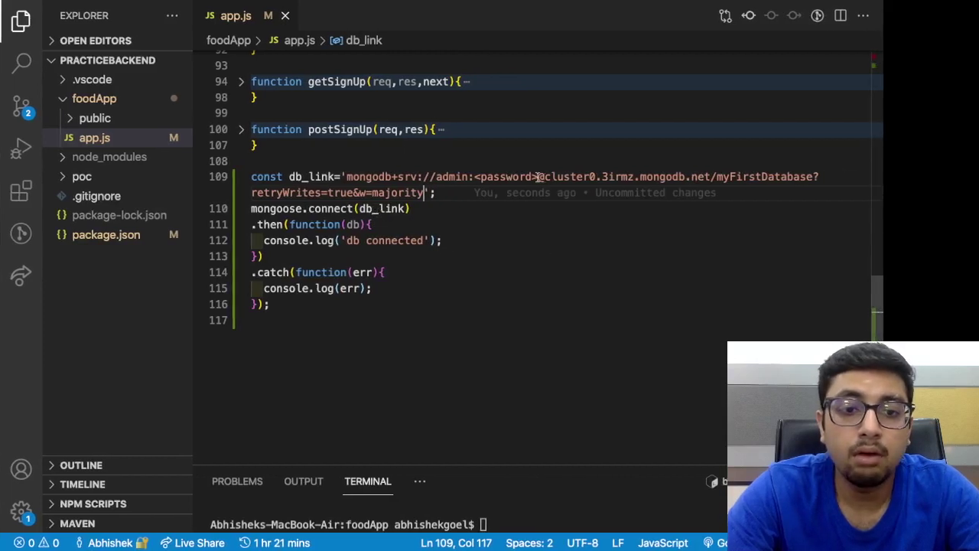
# Replace the <password> placeholder in the db_link string in app.js with the copied database user password
pyautogui.click(537, 177)
pyautogui.tripleClick(538, 176)
pyautogui.click(537, 176)
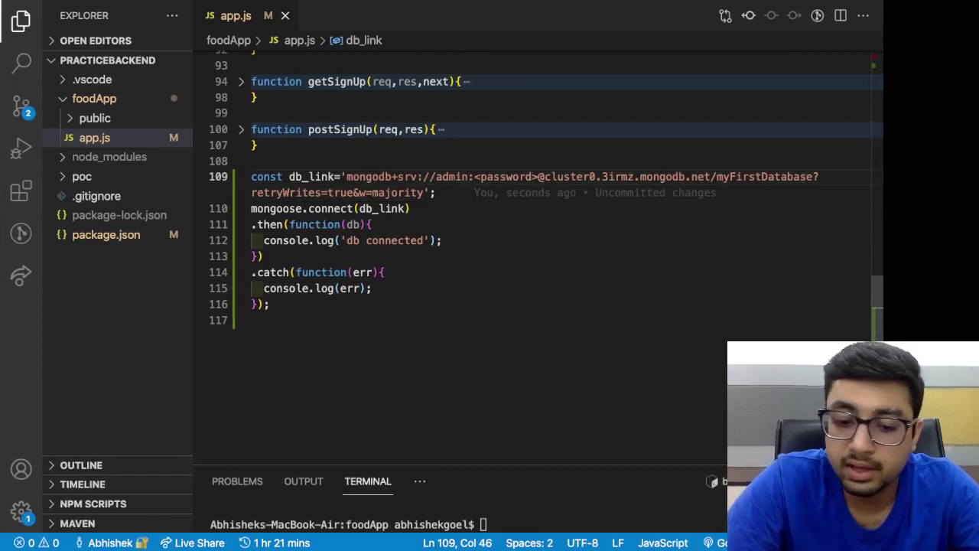
pyautogui.moveTo(538, 177); pyautogui.dragTo(474, 177)
pyautogui.press('super+v')
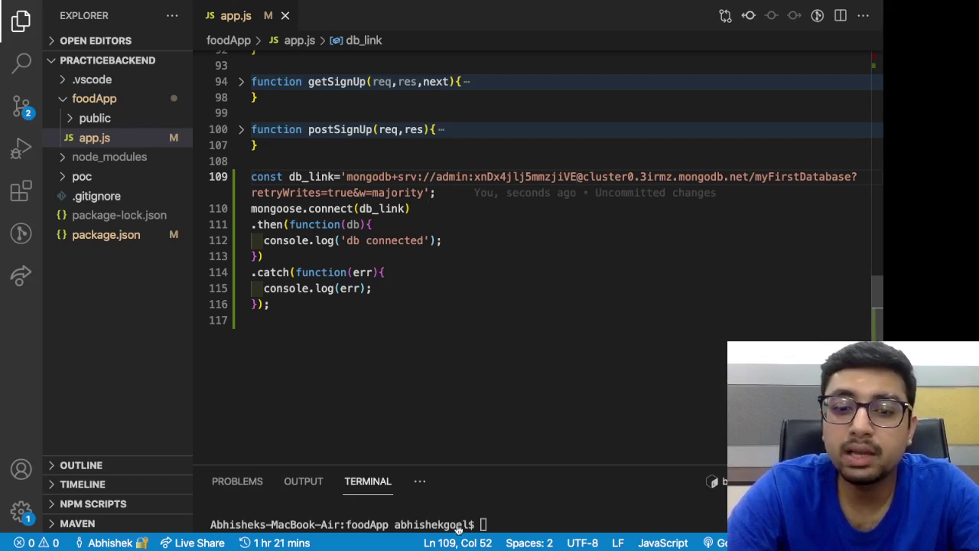
# Run node app in the terminal, enlarge the terminal area and check the command's output
pyautogui.click(501, 525)
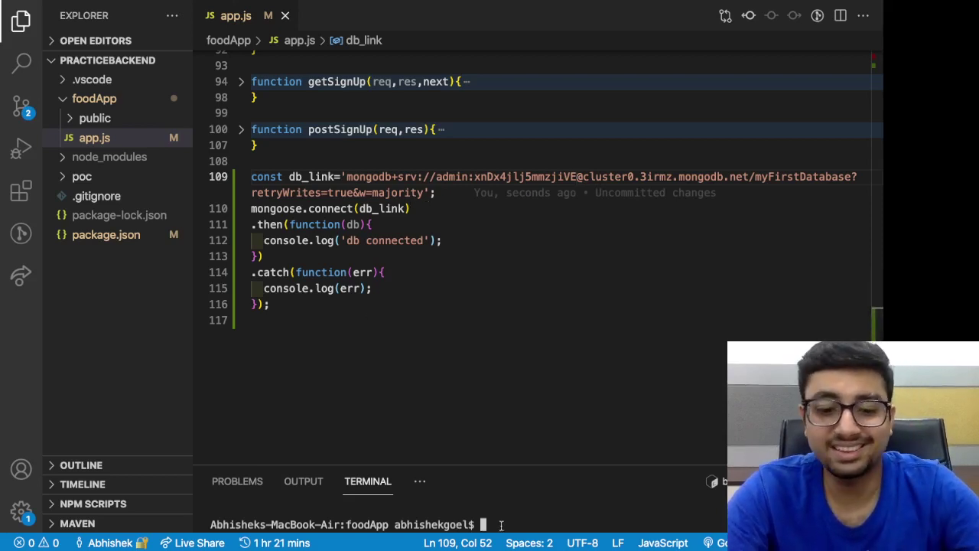
pyautogui.write('node app')
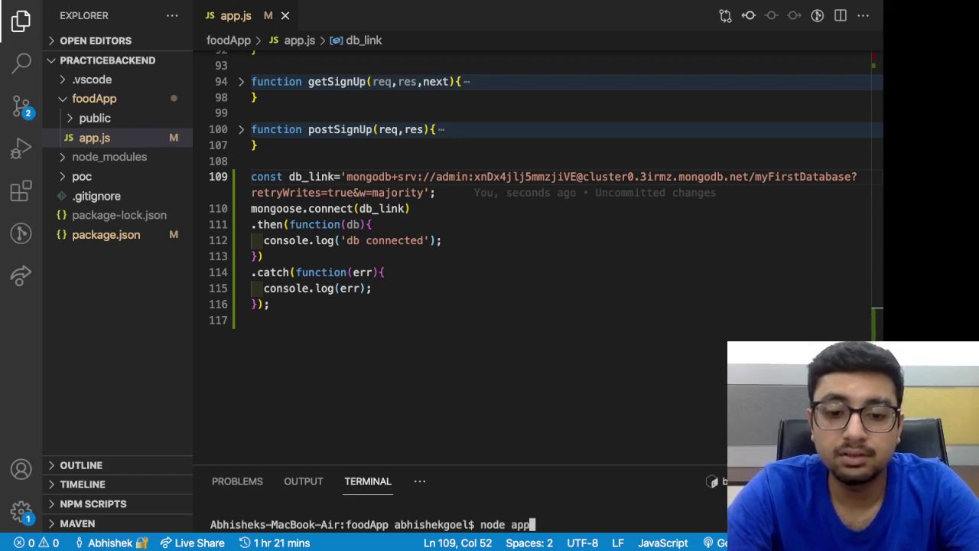
pyautogui.press('Return')
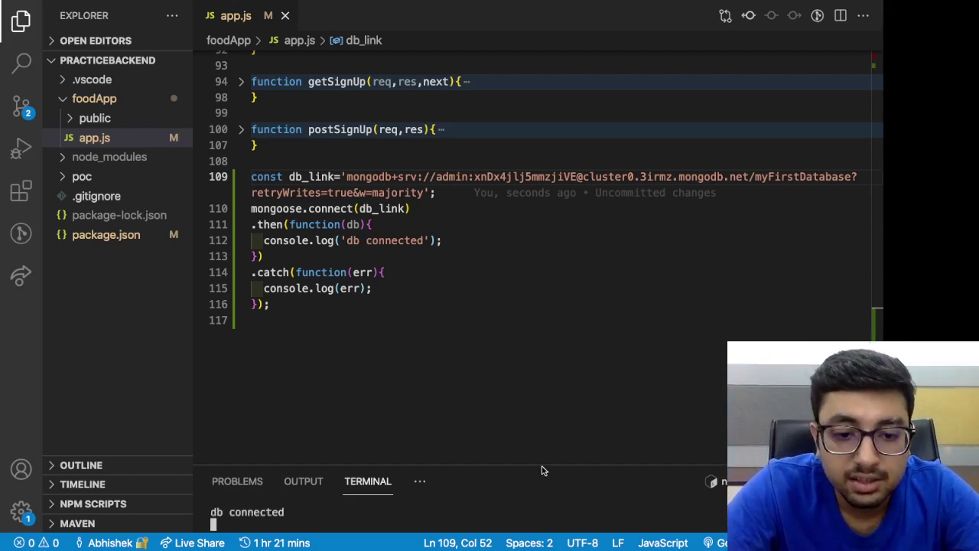
pyautogui.moveTo(540, 464); pyautogui.dragTo(536, 431)
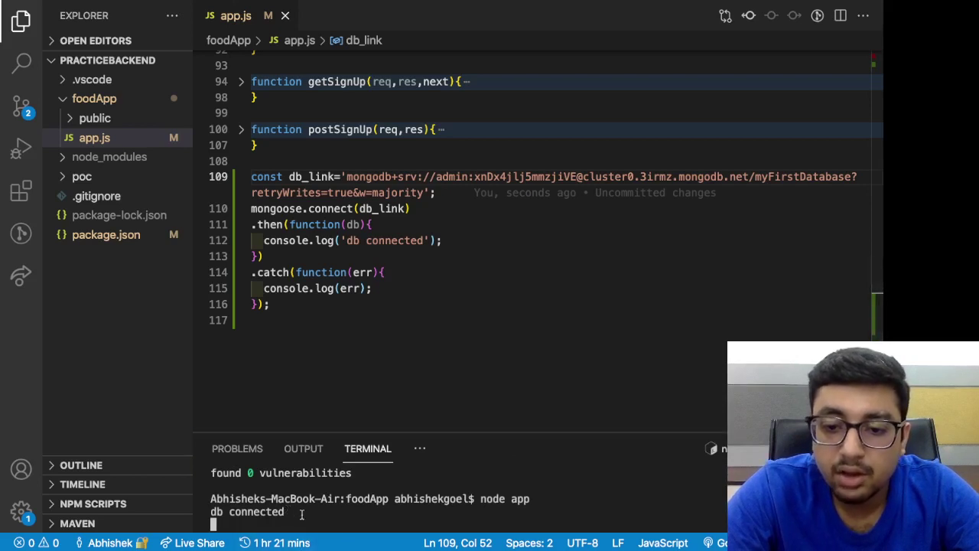
pyautogui.moveTo(301, 514); pyautogui.dragTo(211, 495)
pyautogui.click(417, 337)
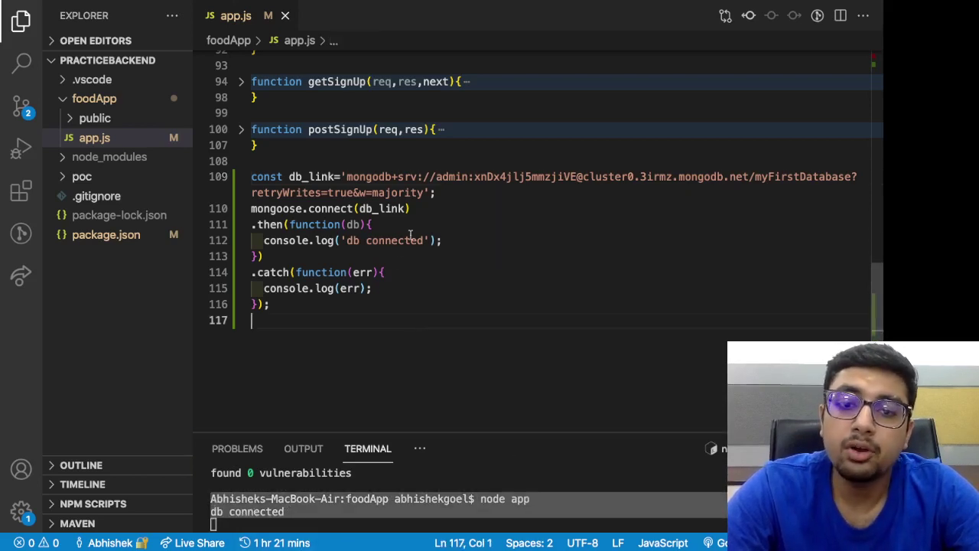
# Start a console.log statement from the log snippet on a new line above the 'db connected' message in the then callback
pyautogui.click(347, 225)
pyautogui.click(374, 224)
pyautogui.press('Return')
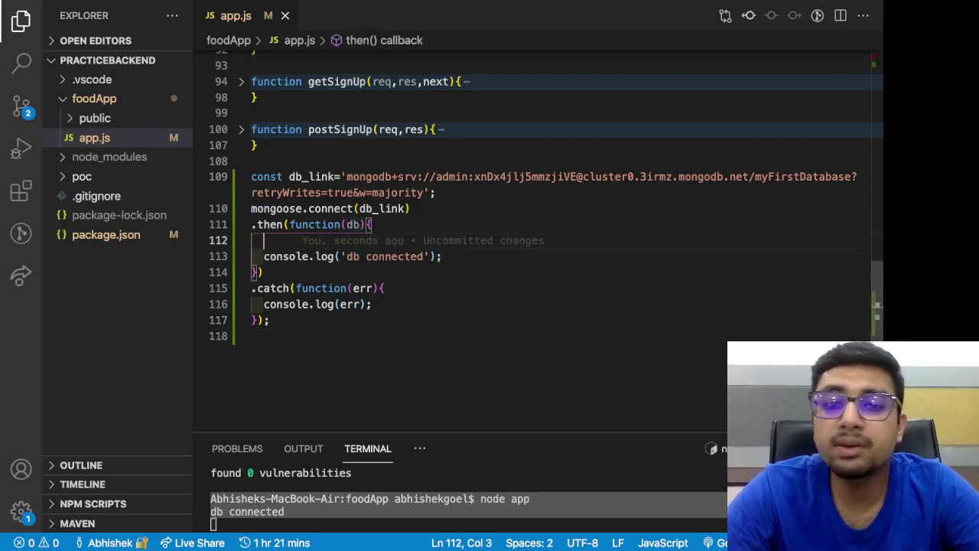
pyautogui.write('log')
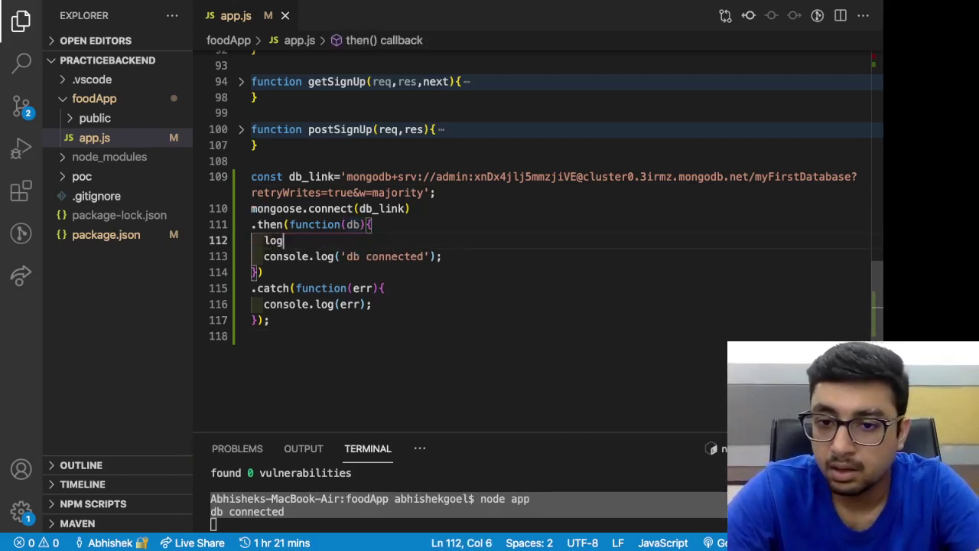
pyautogui.hotkey('ctrl', 'space')
pyautogui.press('Down')
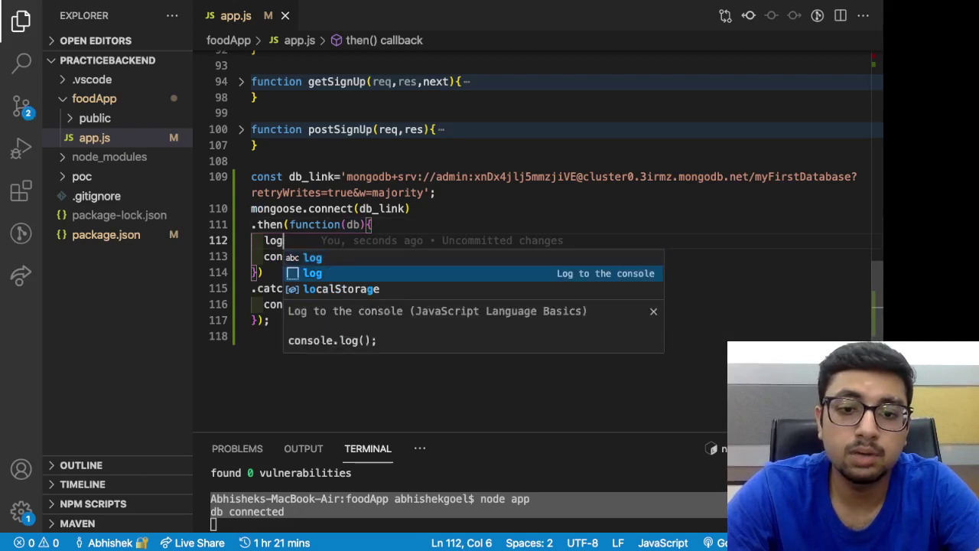